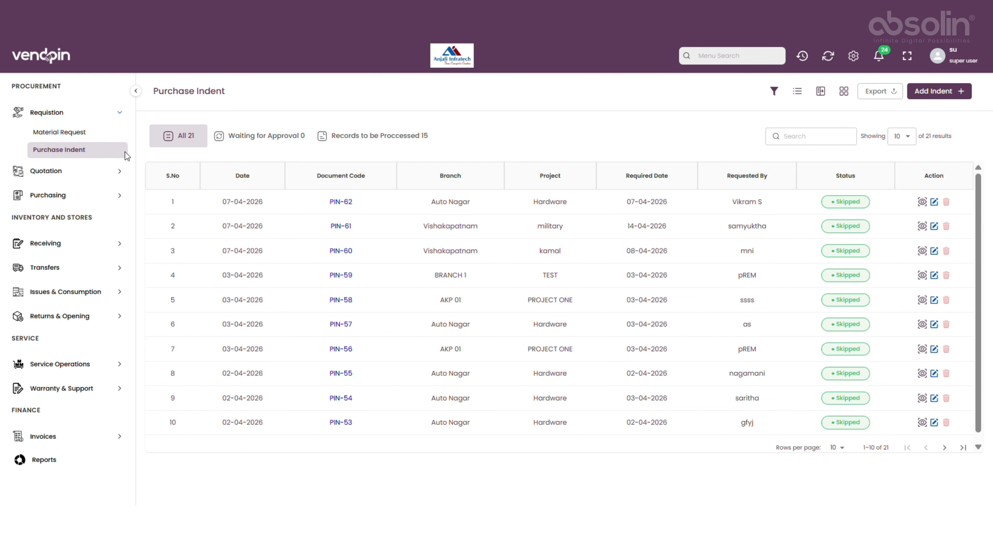
Open a new request for quotation form from the Quotation section.
left_click(112, 171)
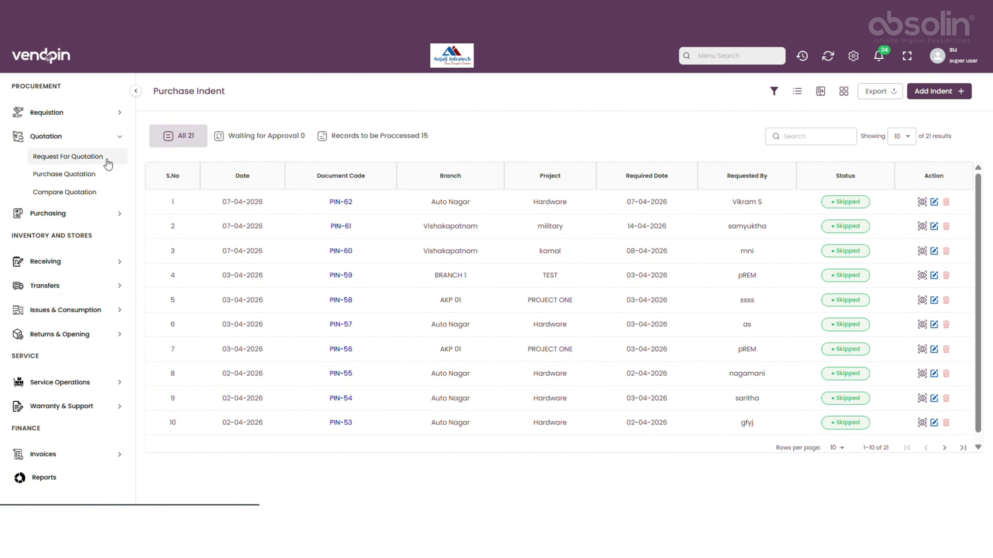
left_click(107, 164)
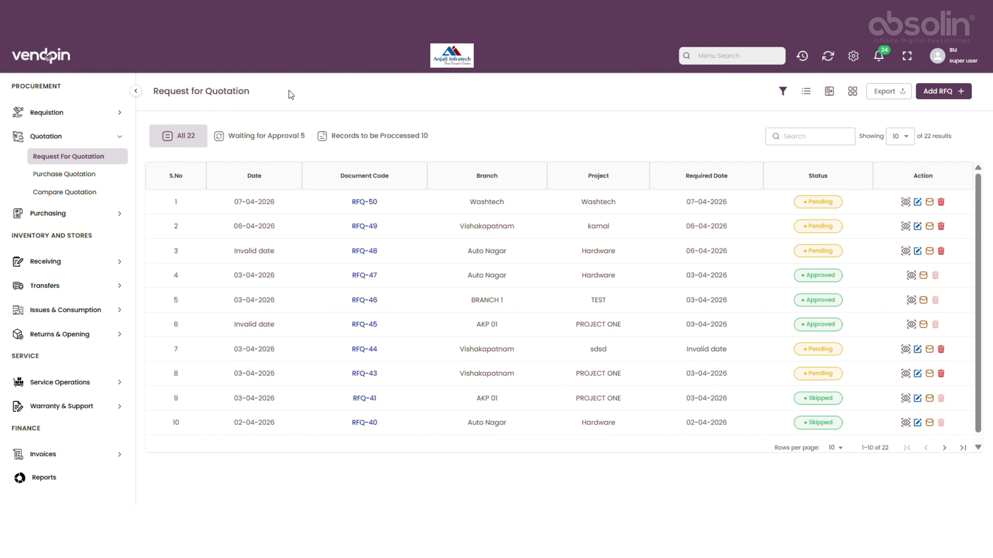
left_click(961, 93)
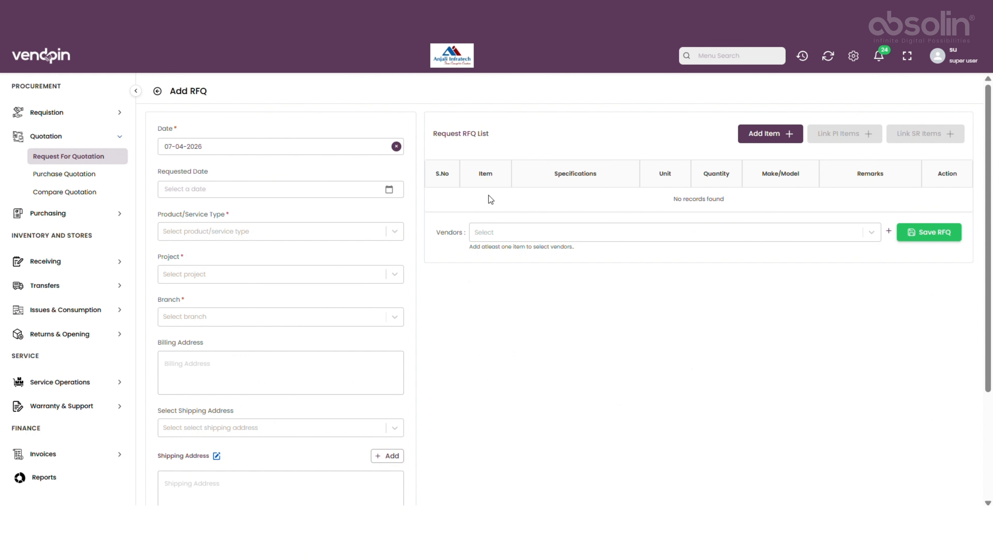
Set the requested date to 07-04-2026, the product/service type to Material and the project to military.
left_click(304, 190)
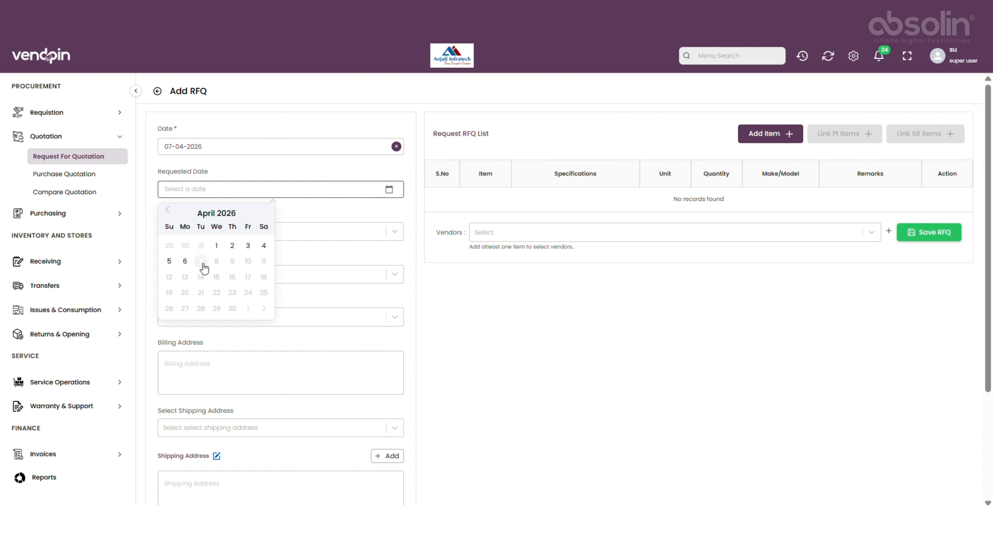
left_click(206, 265)
left_click(208, 231)
left_click(215, 259)
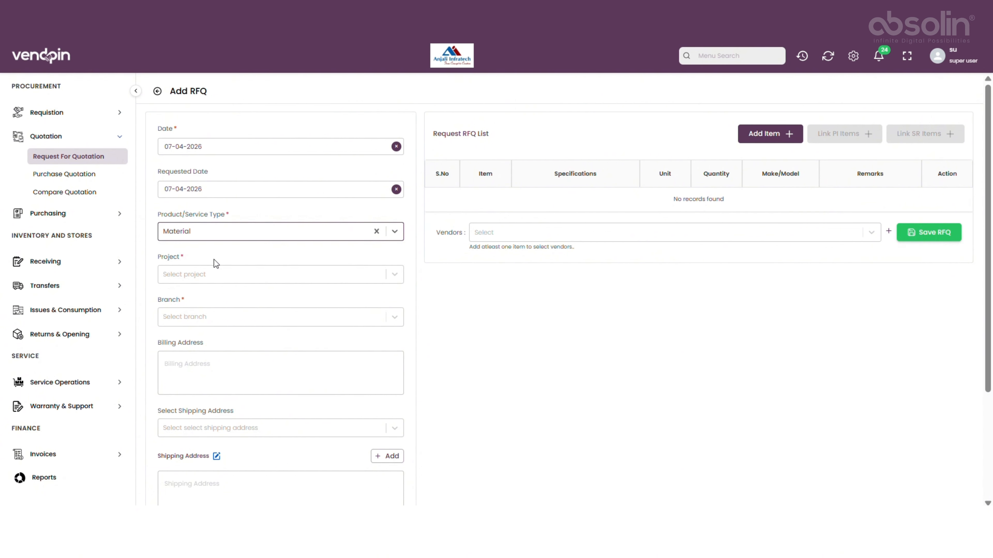
left_click(222, 276)
left_click(220, 304)
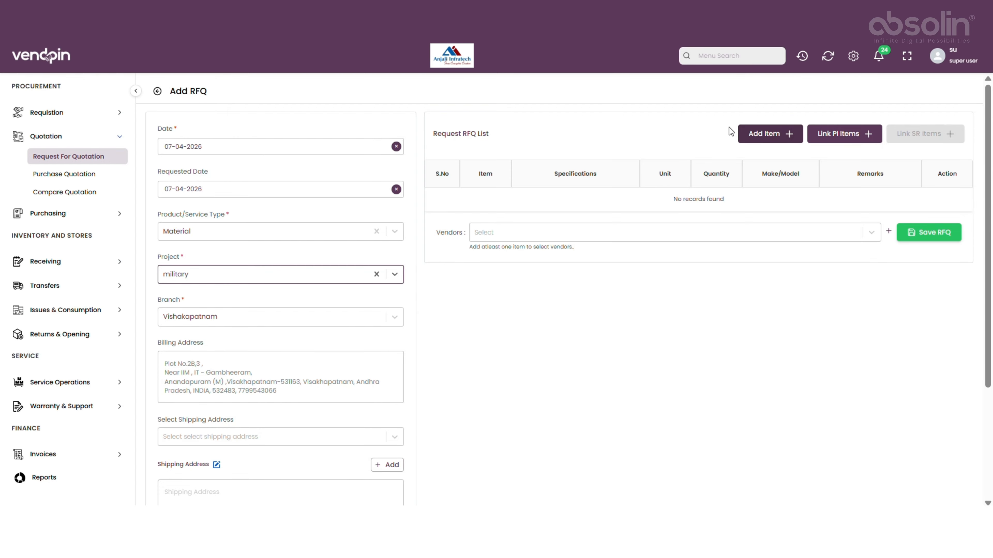
Link the tables item from purchase indent PIN-61 to the RFQ item list.
left_click(859, 137)
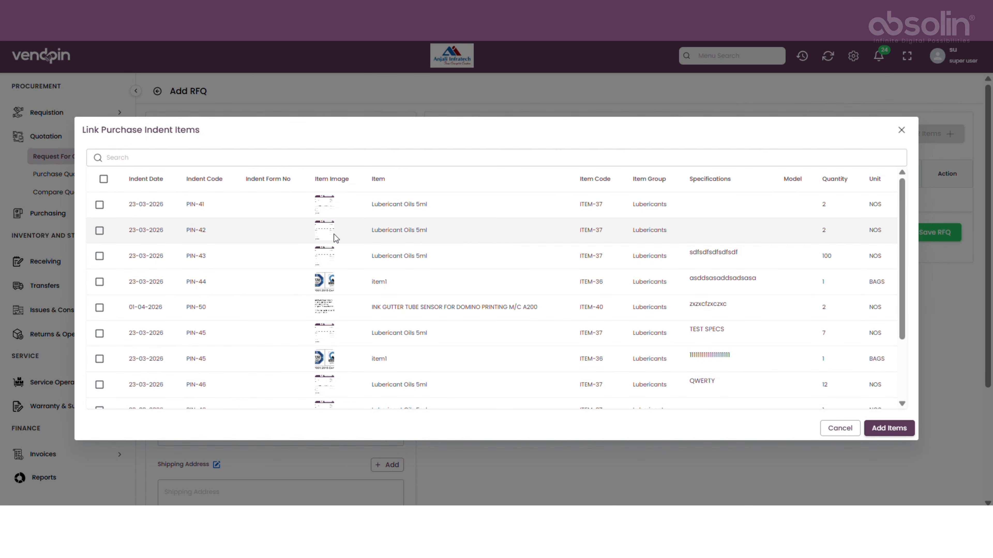
scroll(335, 376, "down", 5)
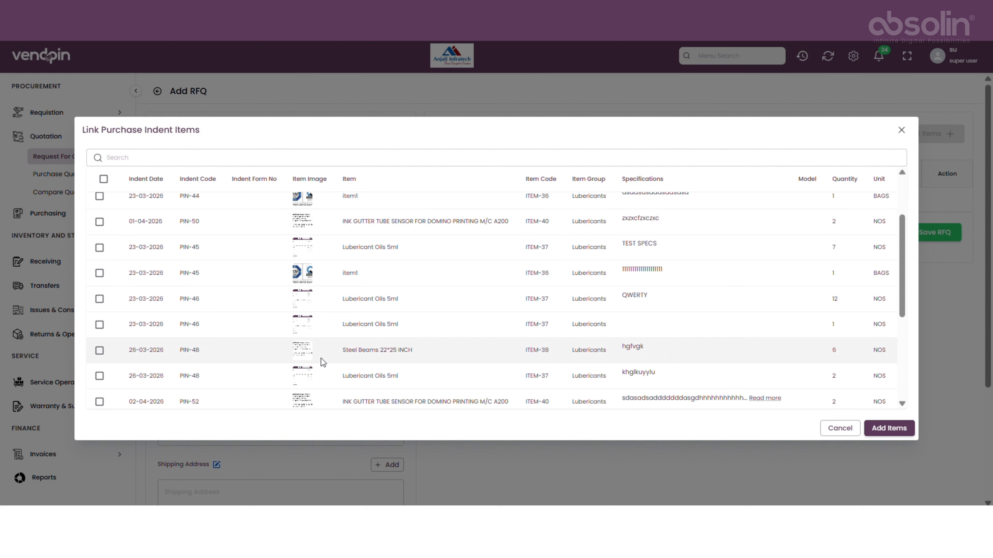
scroll(321, 358, "down", 1)
scroll(321, 359, "down", 4)
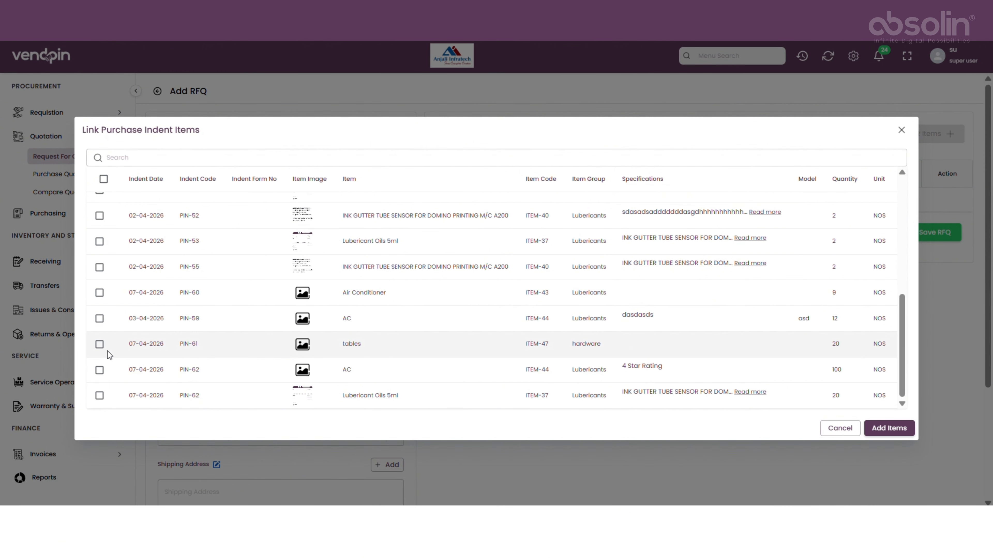
left_click(100, 344)
left_click(889, 428)
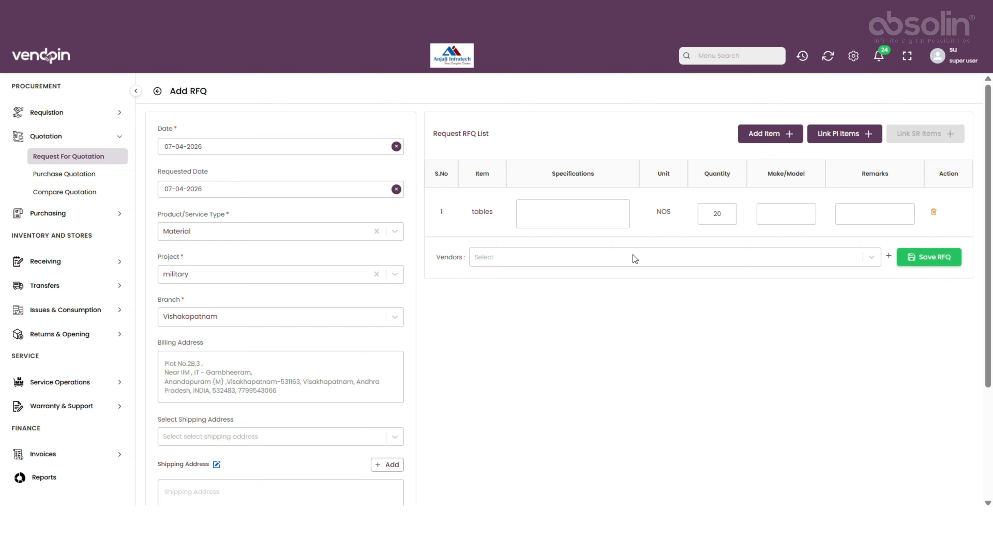
Assign the three individual vendors to the RFQ, save it and close the confirmation.
left_click(938, 262)
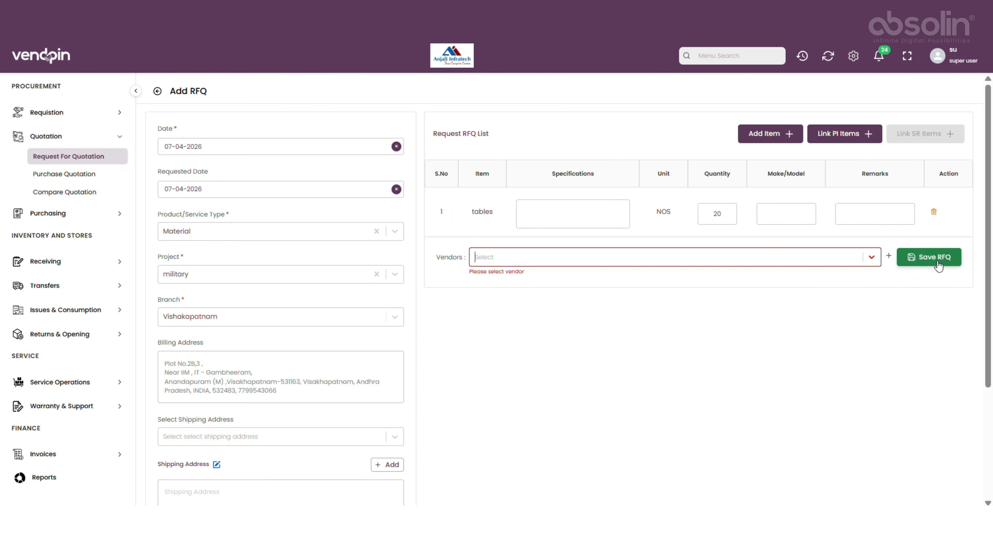
left_click(802, 257)
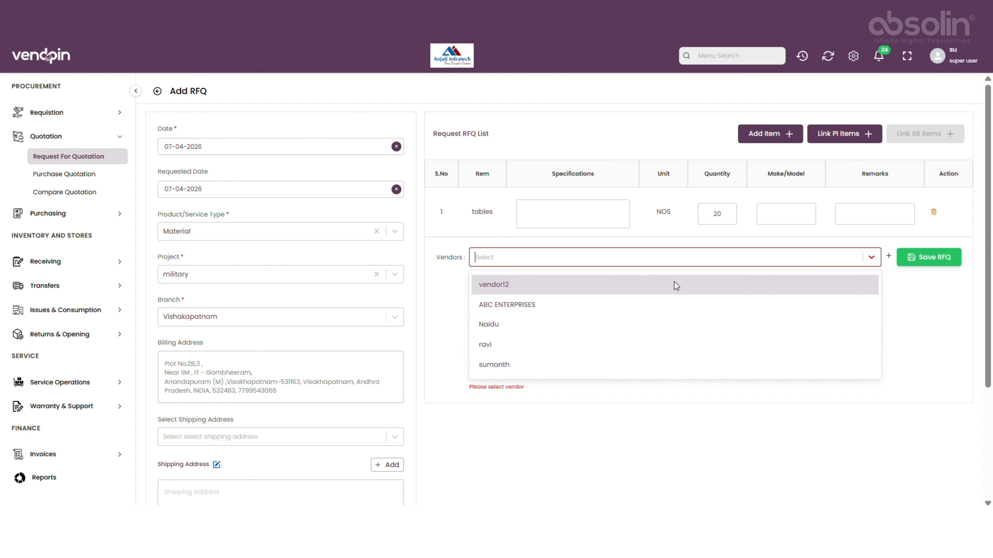
left_click(541, 349)
left_click(515, 258)
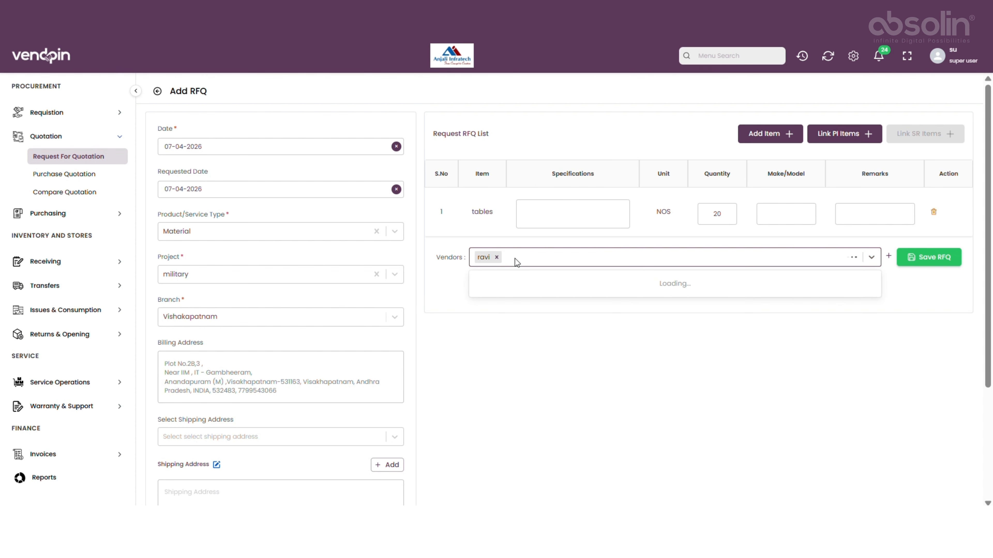
left_click(536, 325)
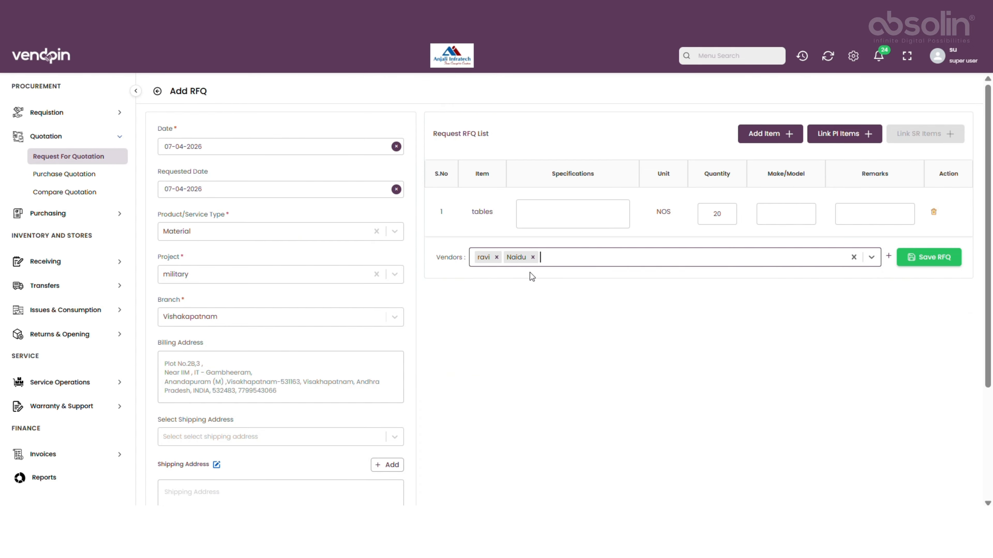
left_click(546, 262)
left_click(558, 325)
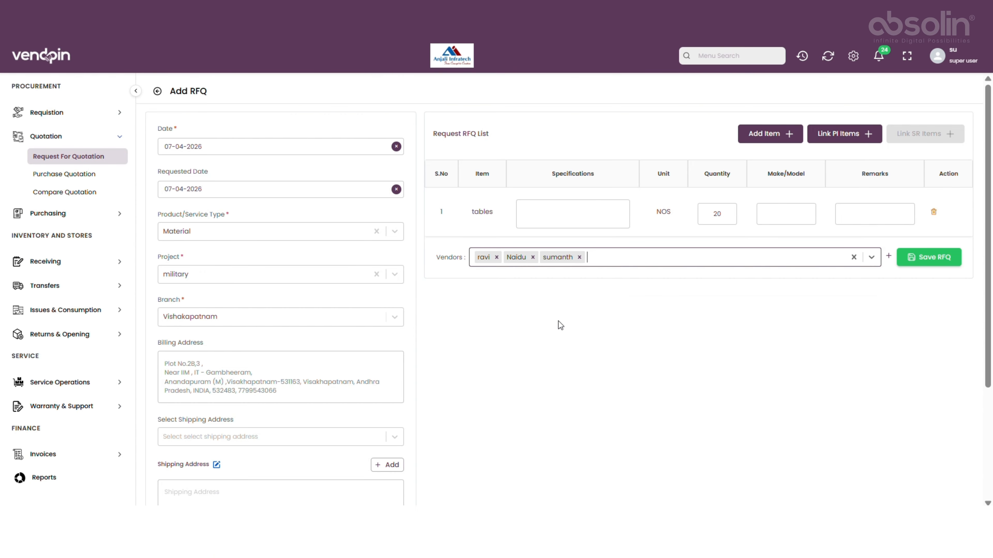
left_click(937, 259)
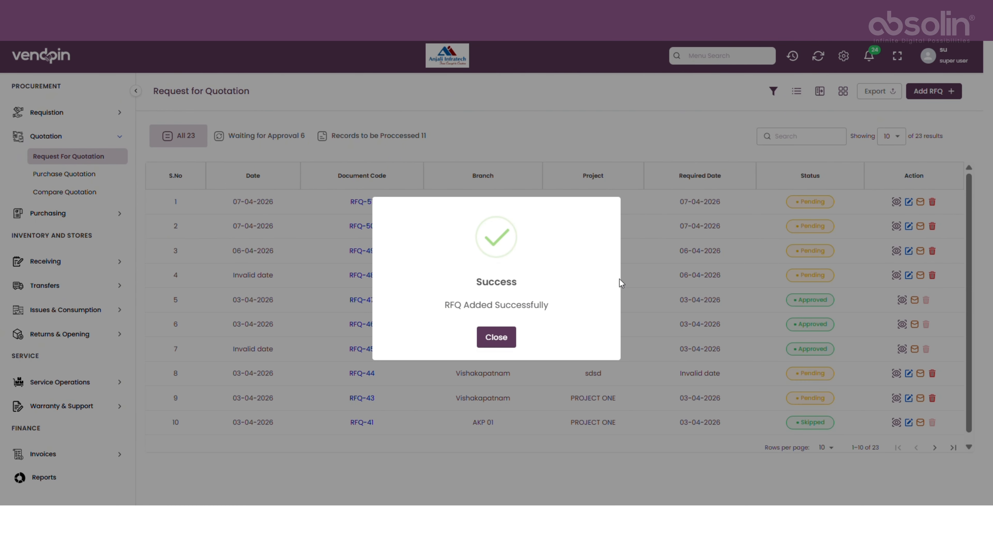
left_click(492, 339)
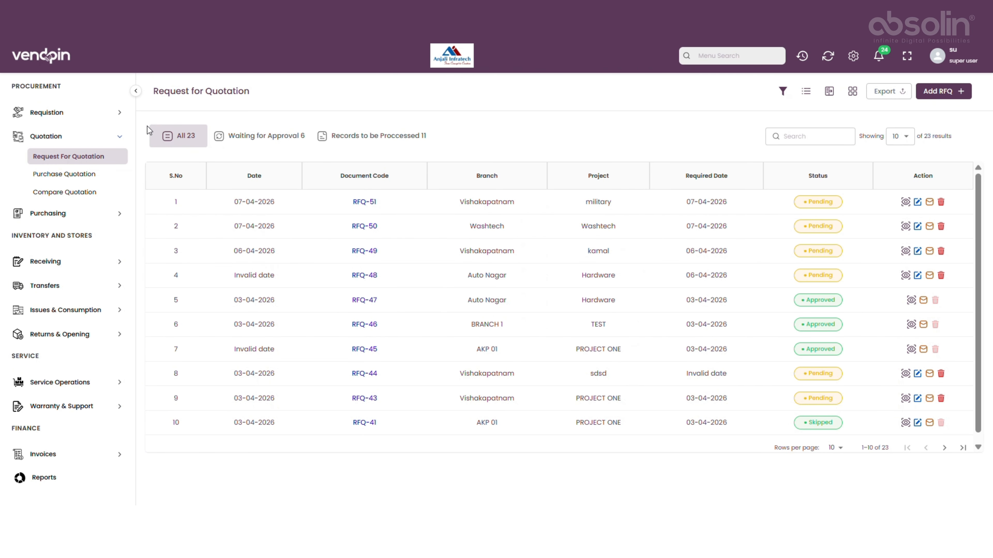
Open a new purchase quotation form.
left_click(93, 179)
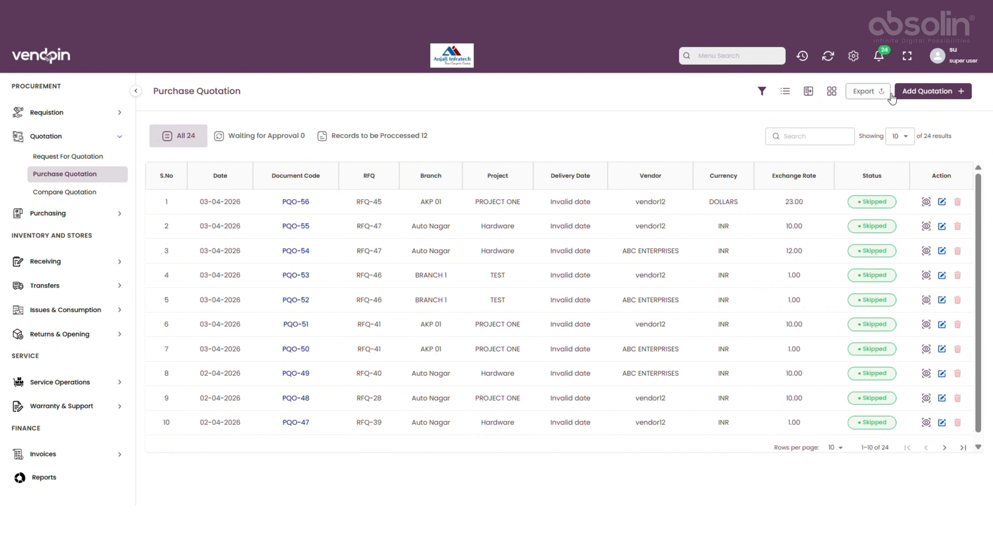
left_click(907, 98)
left_click(948, 93)
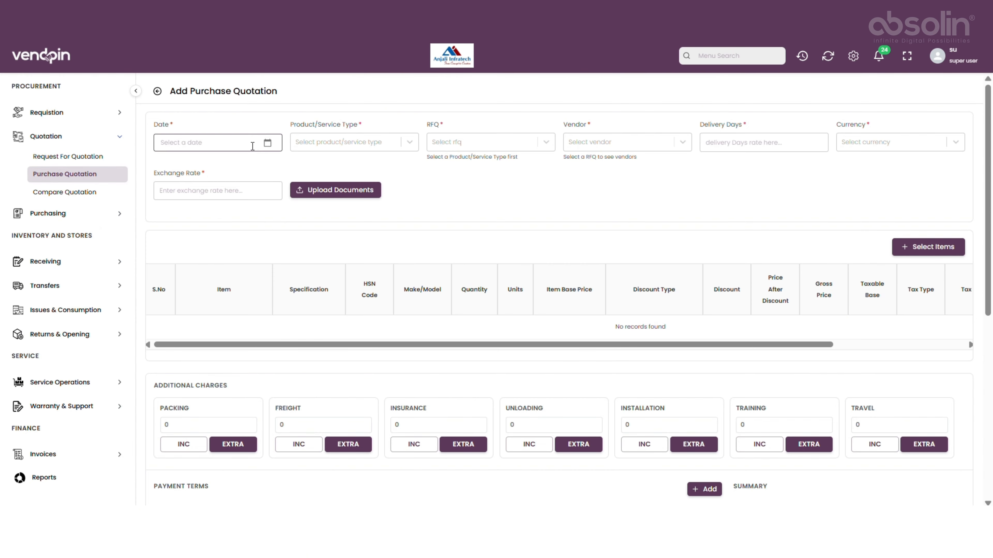
Set the quotation date to 07-04-2026 and the product/service type to Material.
left_click(266, 143)
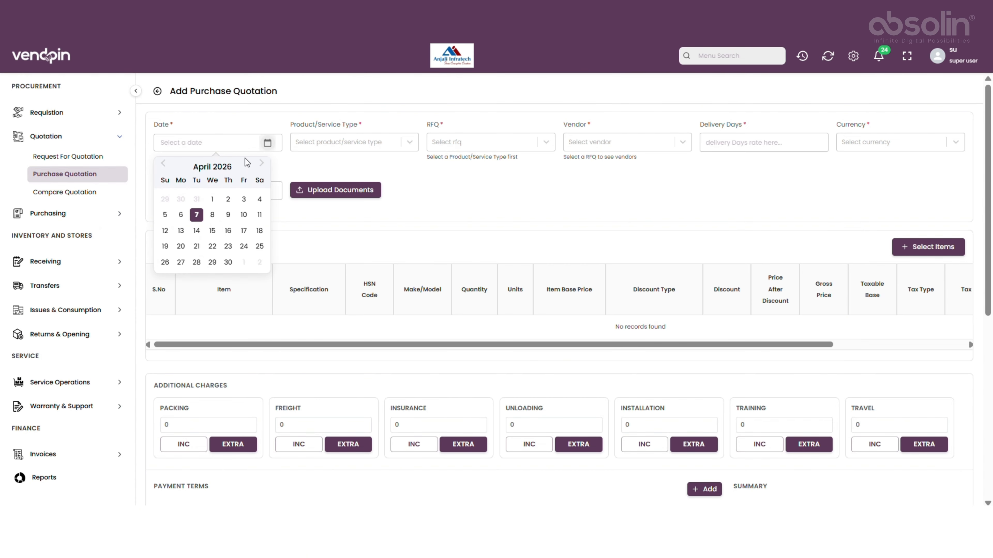
left_click(196, 214)
left_click(377, 141)
left_click(367, 166)
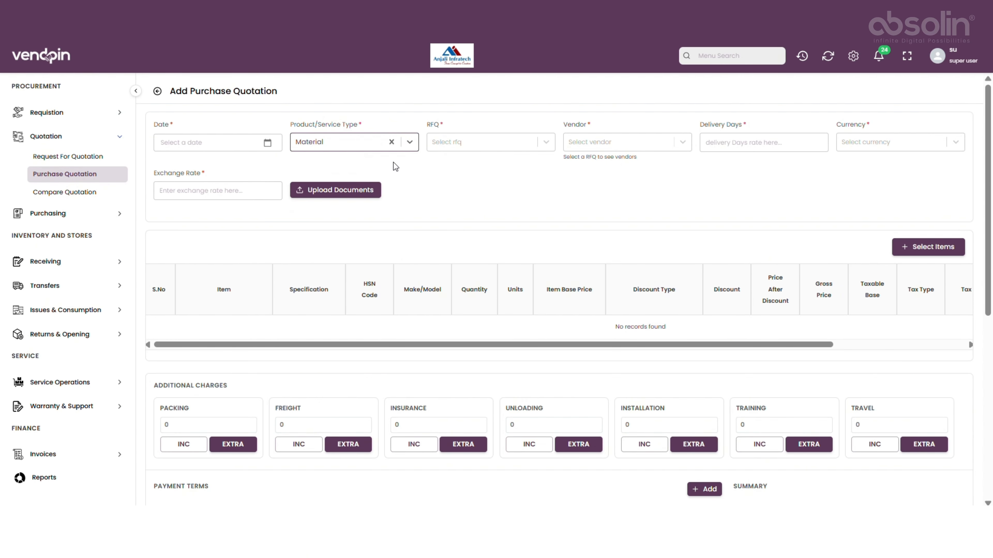
Select RFQ-51 and the first vendor offered for it.
left_click(488, 141)
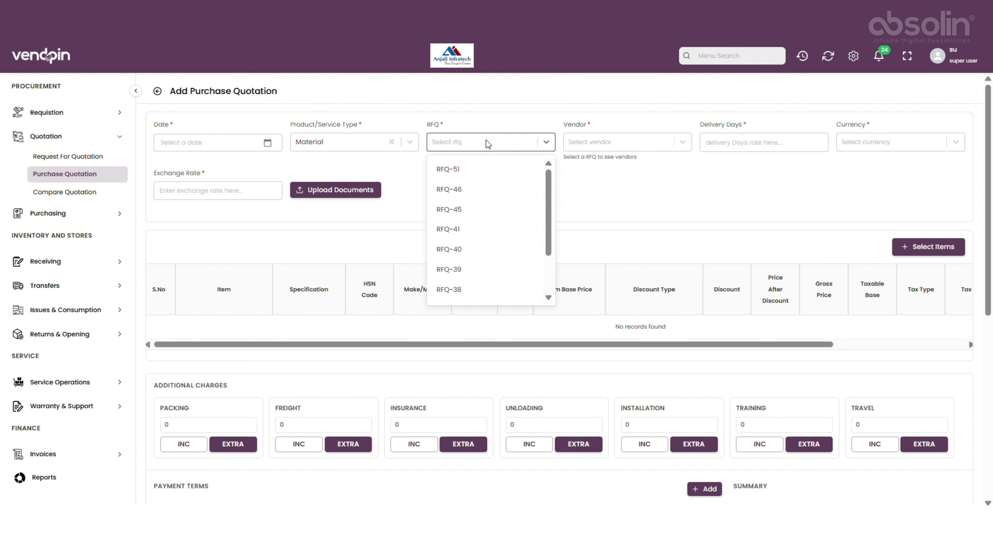
left_click(493, 169)
left_click(578, 144)
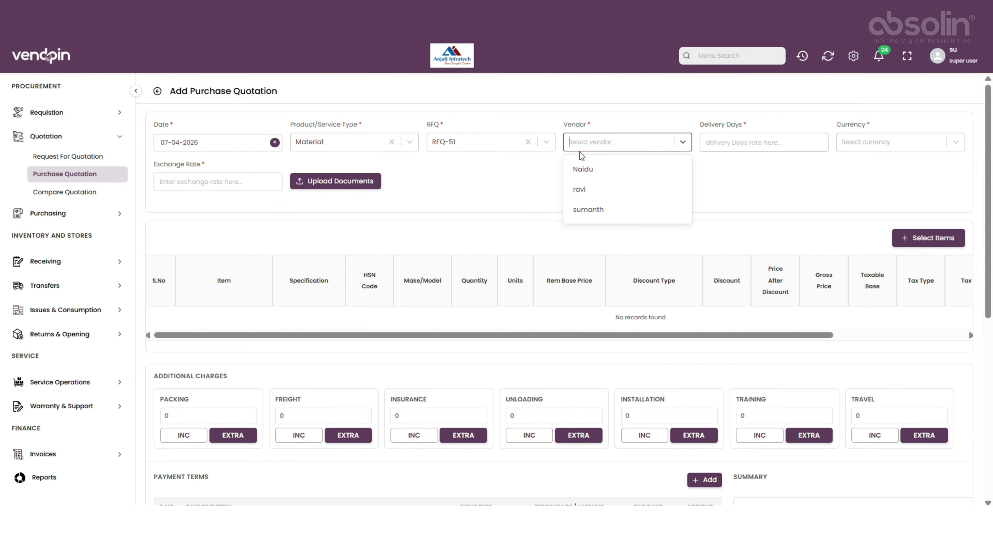
left_click(591, 172)
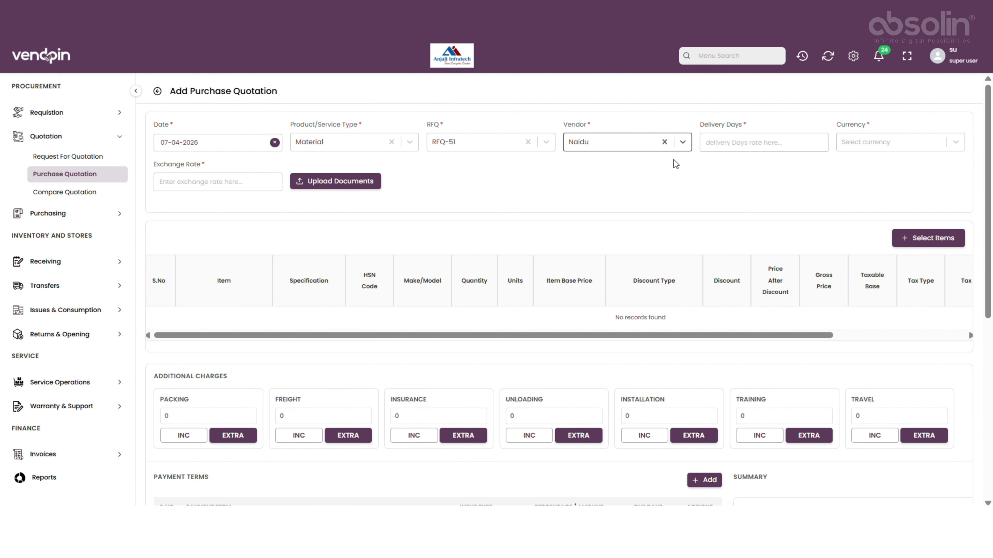
Set delivery days to 14 and the currency to INR.
left_click(714, 145)
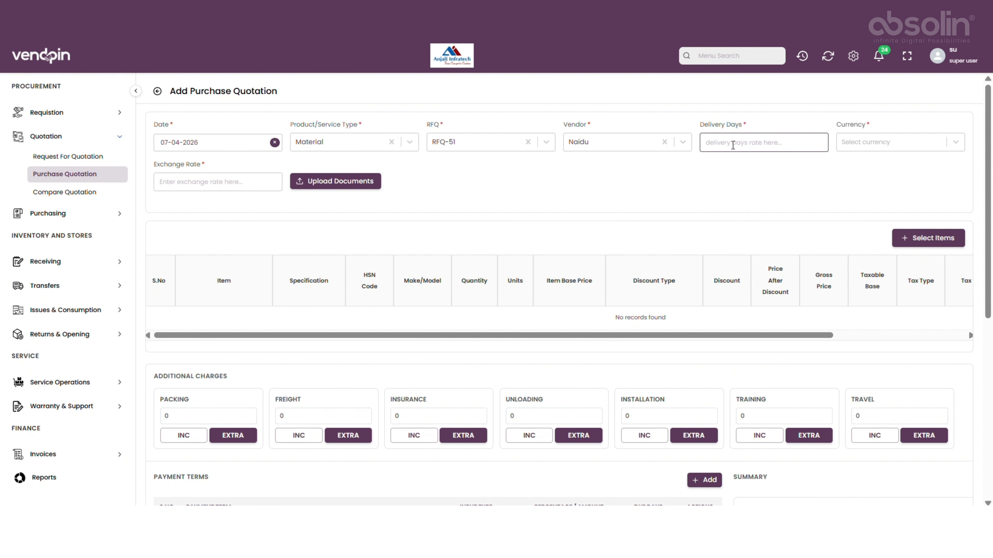
type("14")
left_click(856, 138)
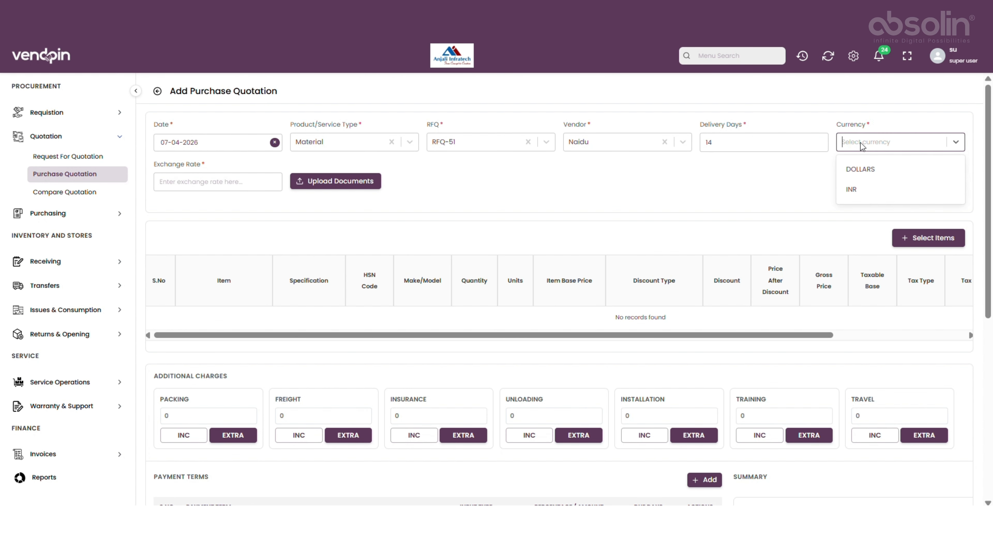
left_click(895, 192)
Add the tables item from the RFQ to the quotation's item list.
left_click(248, 182)
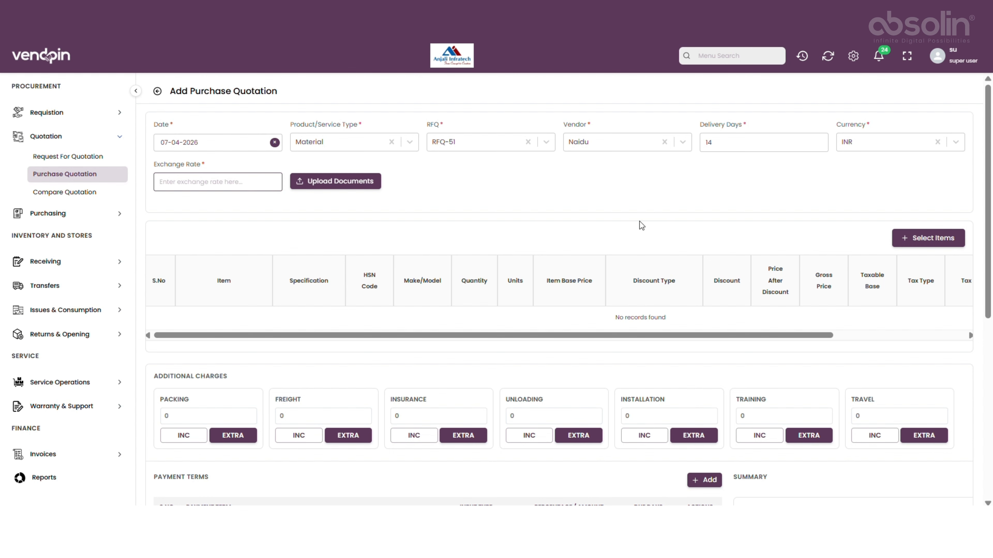
left_click(915, 243)
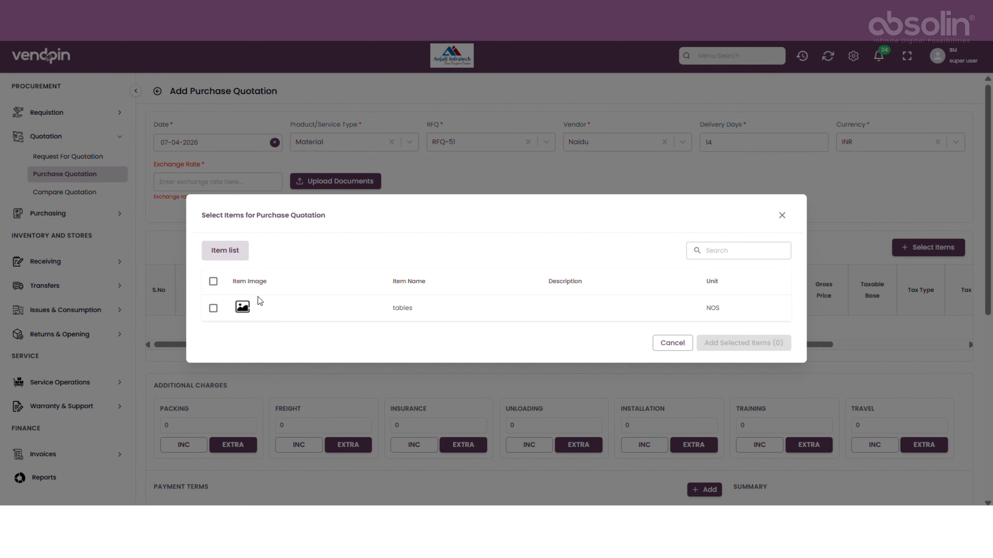
left_click(213, 308)
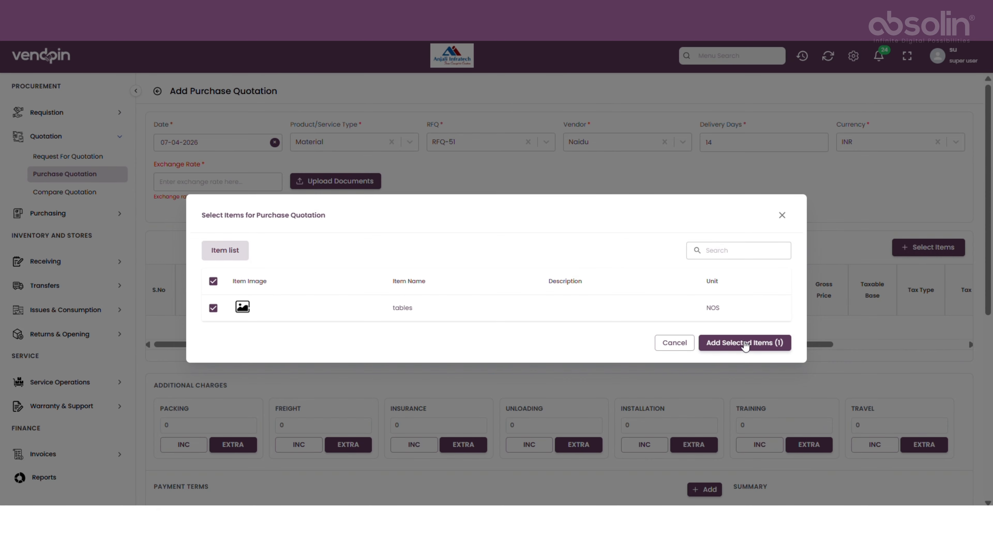
left_click(745, 343)
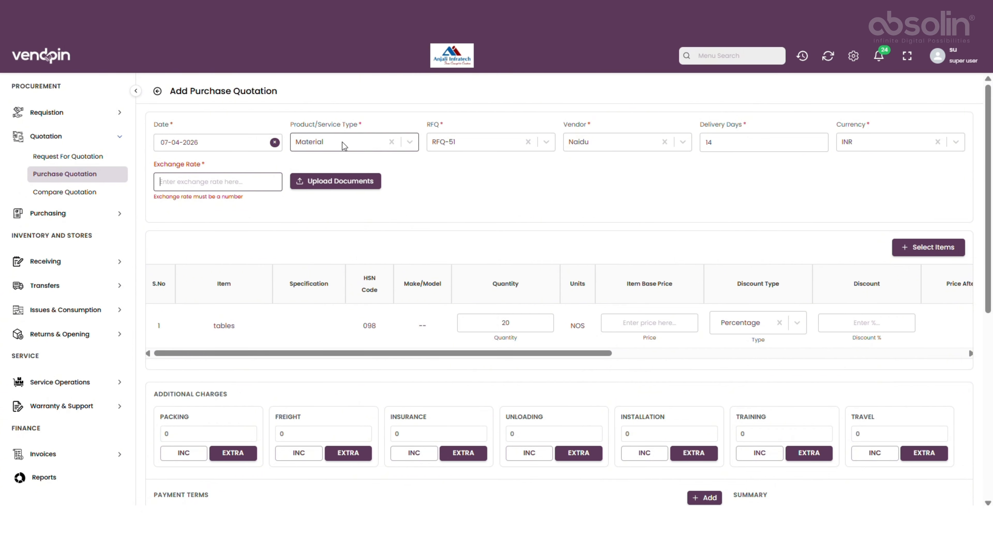
Set the exchange rate to 0 and the tables item's base price to 1200.
type("0")
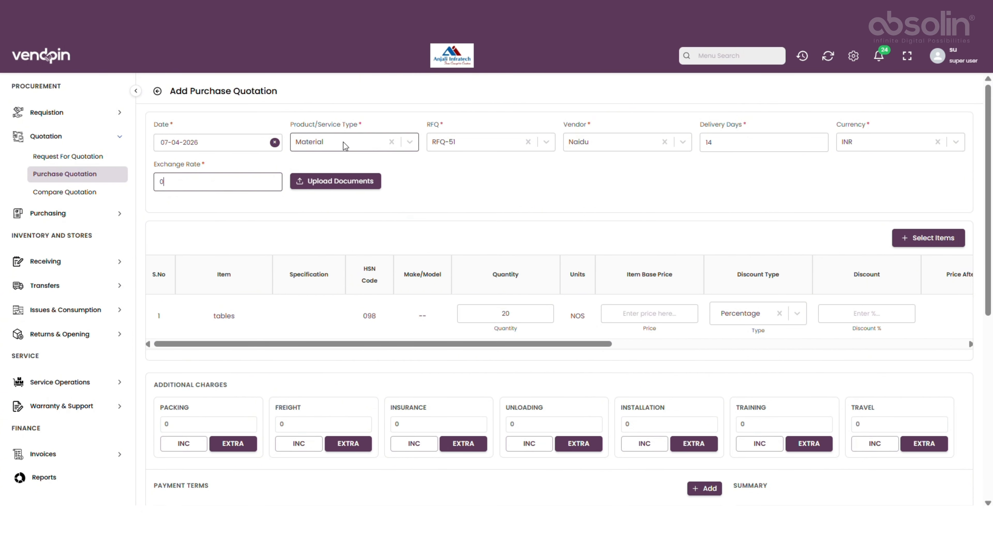
left_click(648, 315)
type("200")
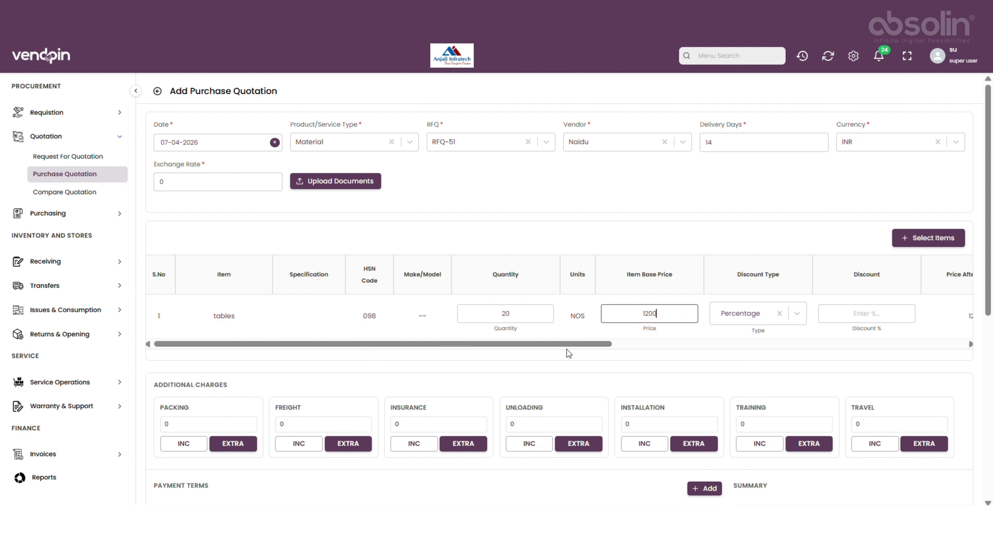
Set the tables item's tax type to Exclusive and its tax to 5%.
left_click_drag(567, 346, 896, 369)
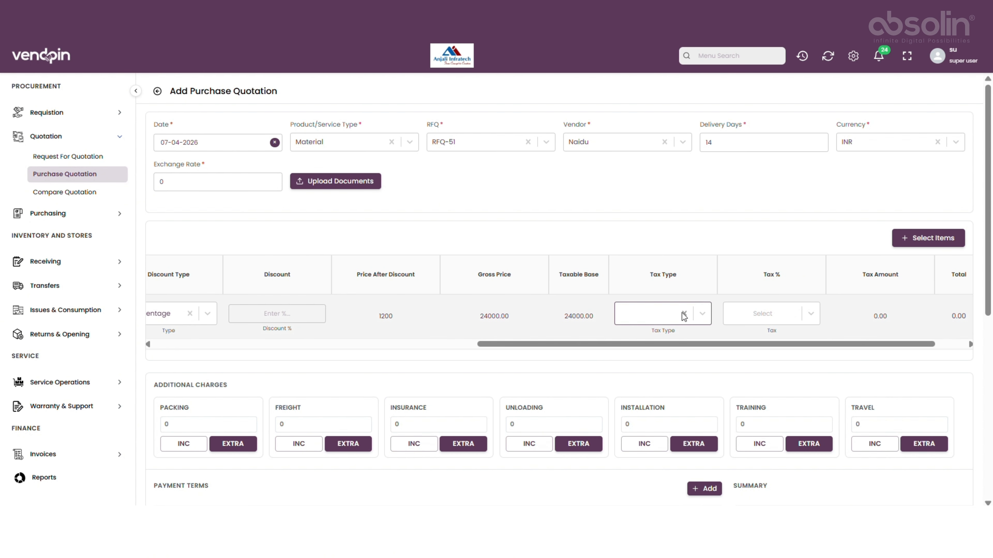
left_click(705, 318)
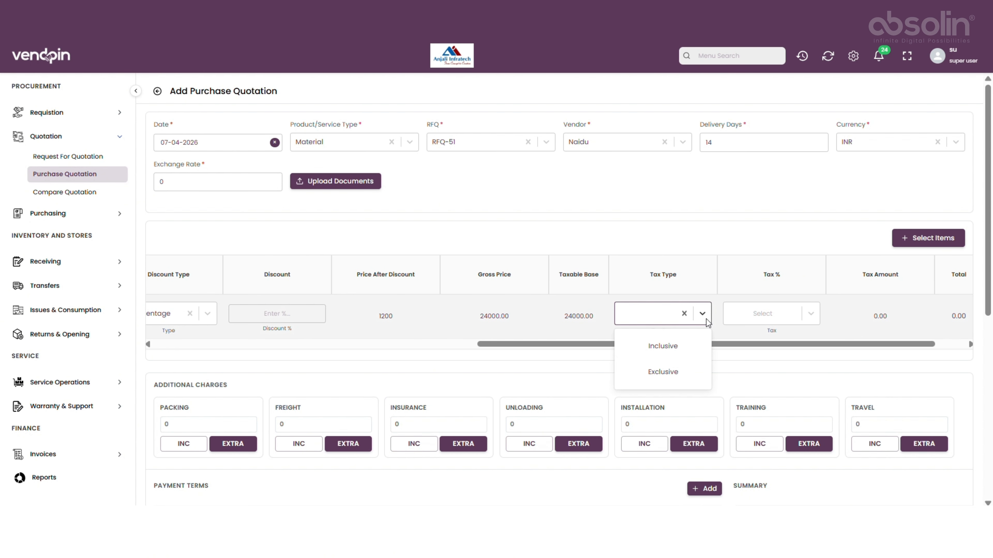
left_click(688, 374)
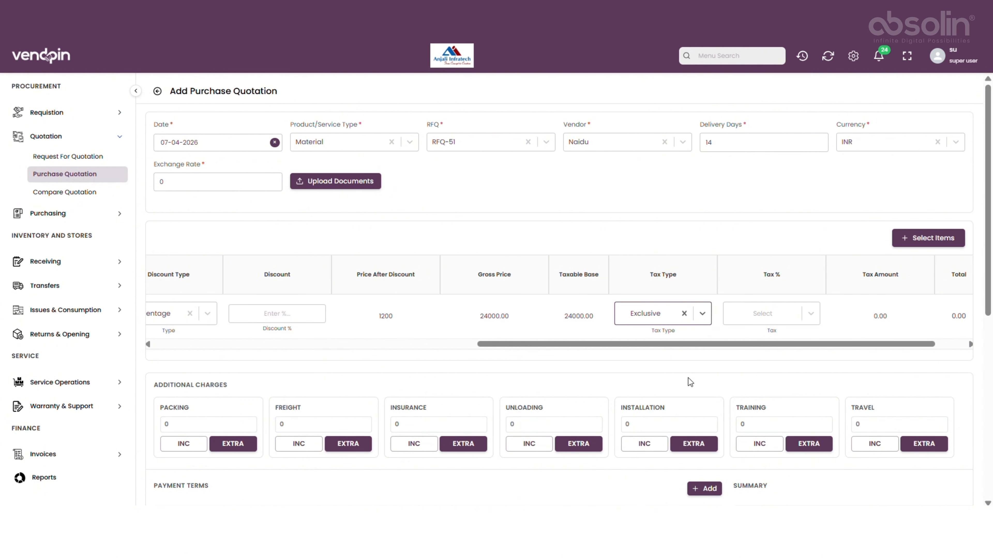
left_click(808, 319)
left_click(786, 344)
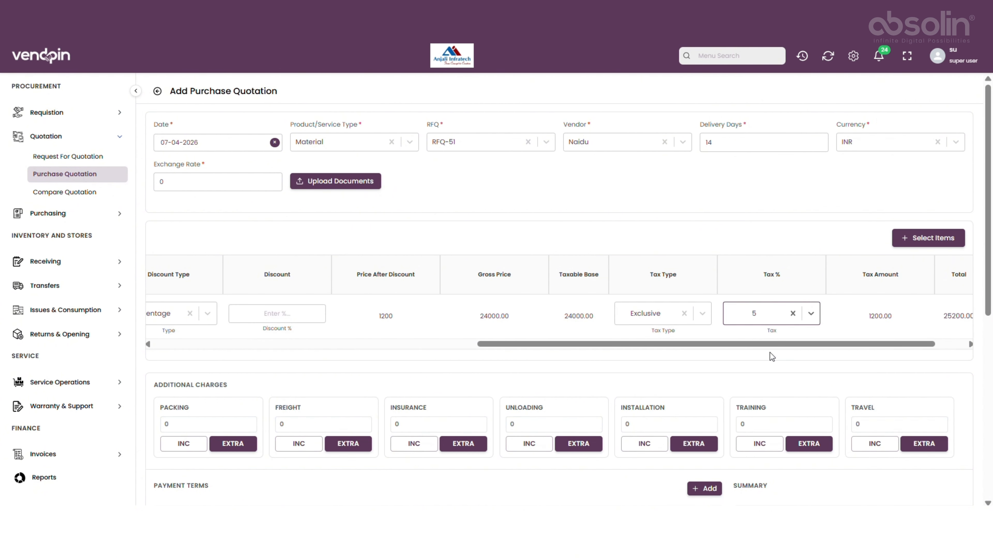
Set the packing additional charge to 230.
left_click_drag(797, 345, 909, 337)
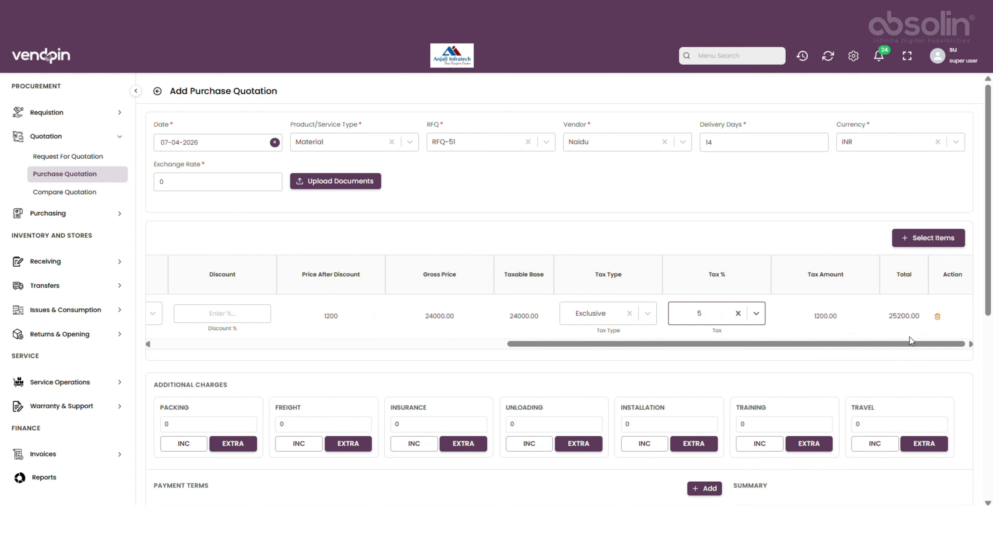
scroll(414, 354, "down", 1)
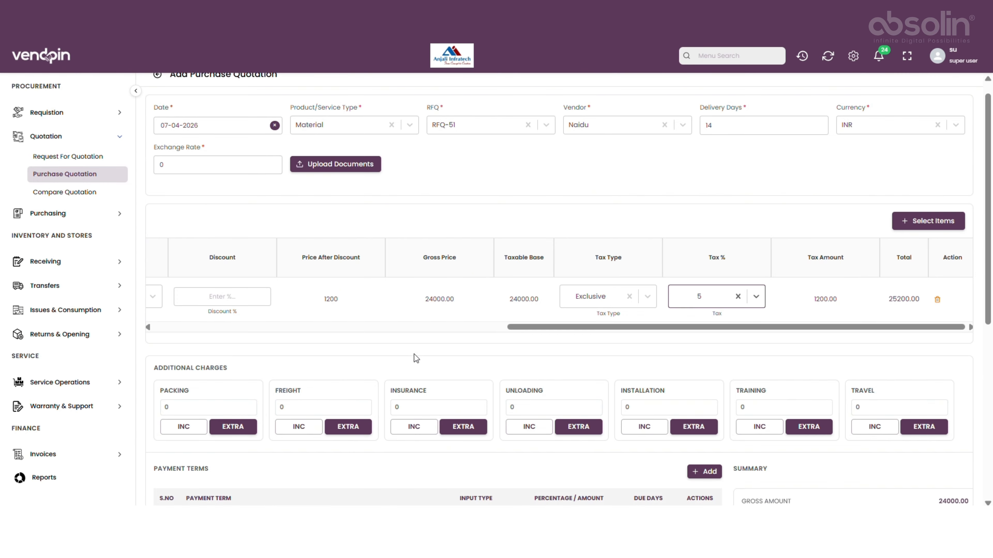
scroll(413, 354, "down", 6)
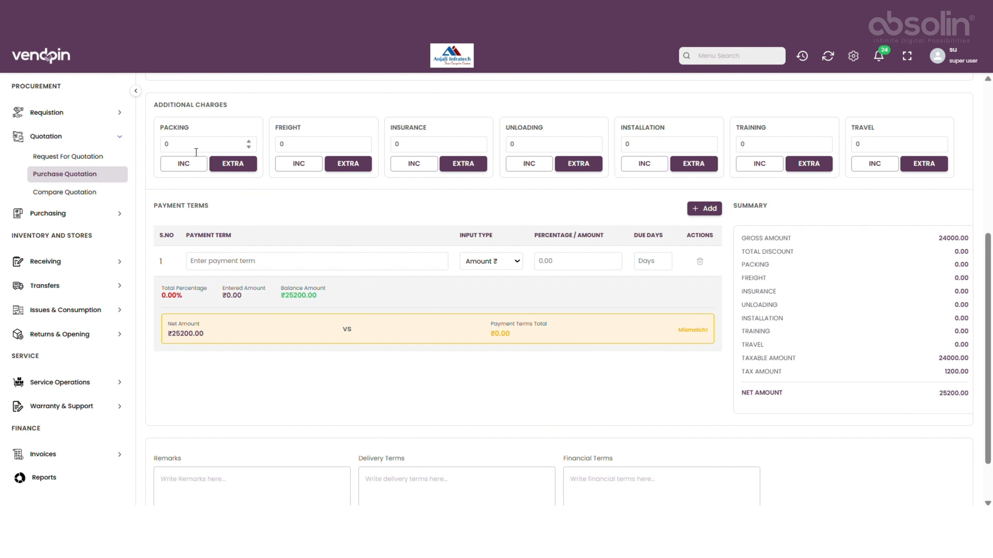
left_click(249, 144)
type("1")
type("5")
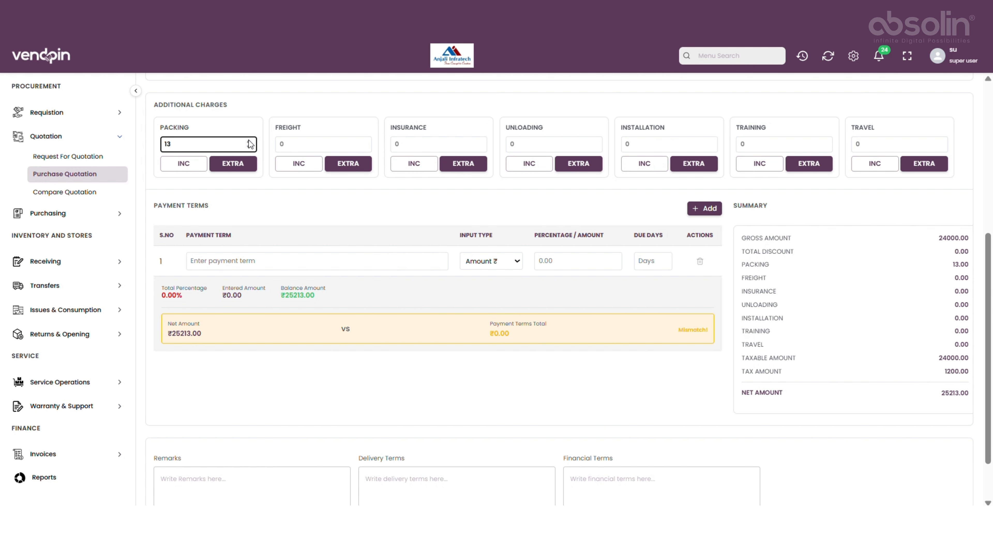
left_click(249, 141)
type("0")
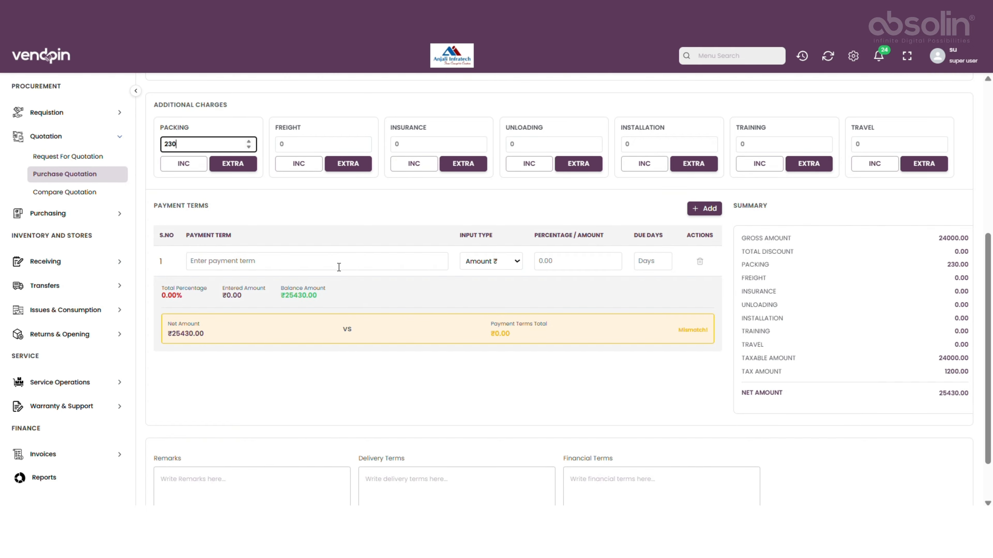
Enter a first payment term 'advance 50%' as 50 percent, due in 10 days.
scroll(339, 264, "down", 2)
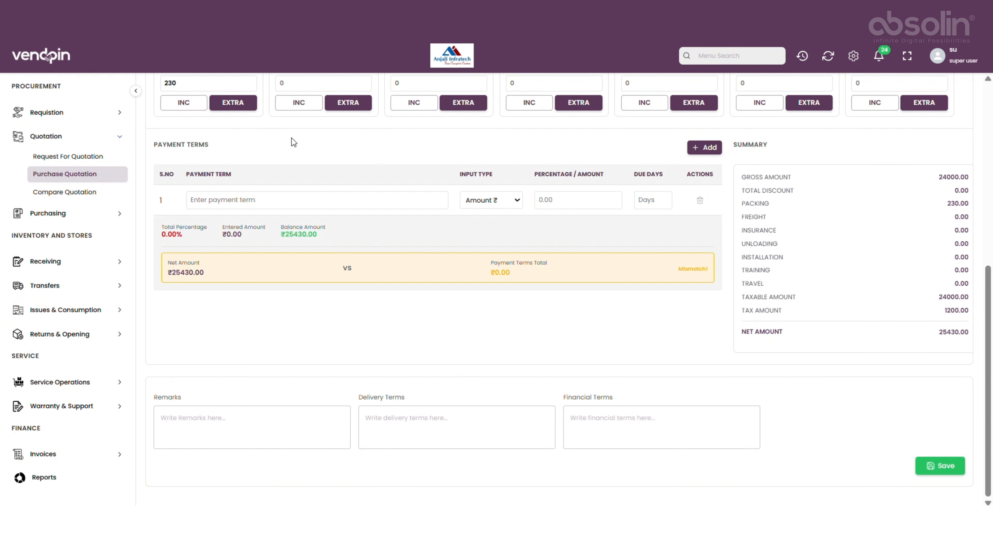
left_click(215, 203)
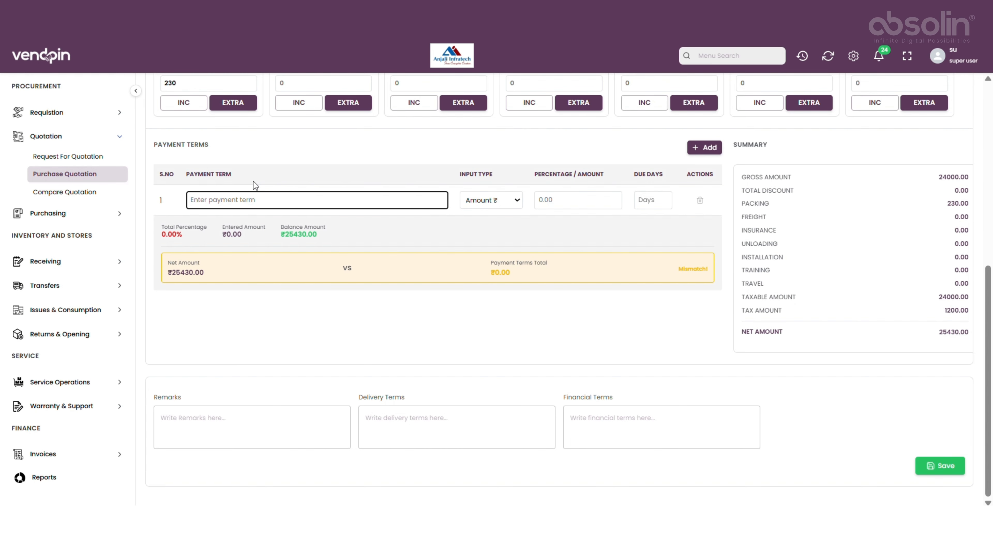
type("advance 50%")
left_click(496, 199)
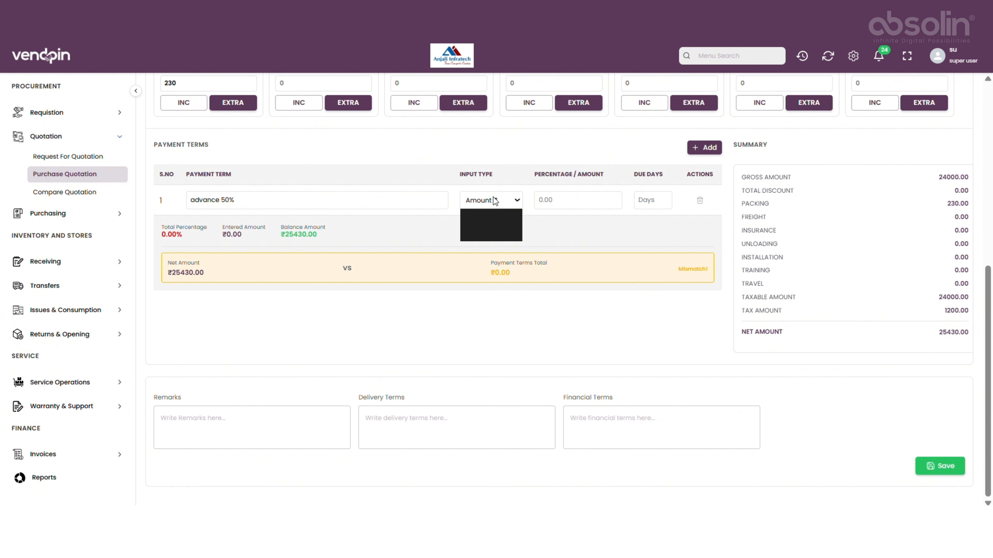
left_click(514, 230)
left_click(563, 199)
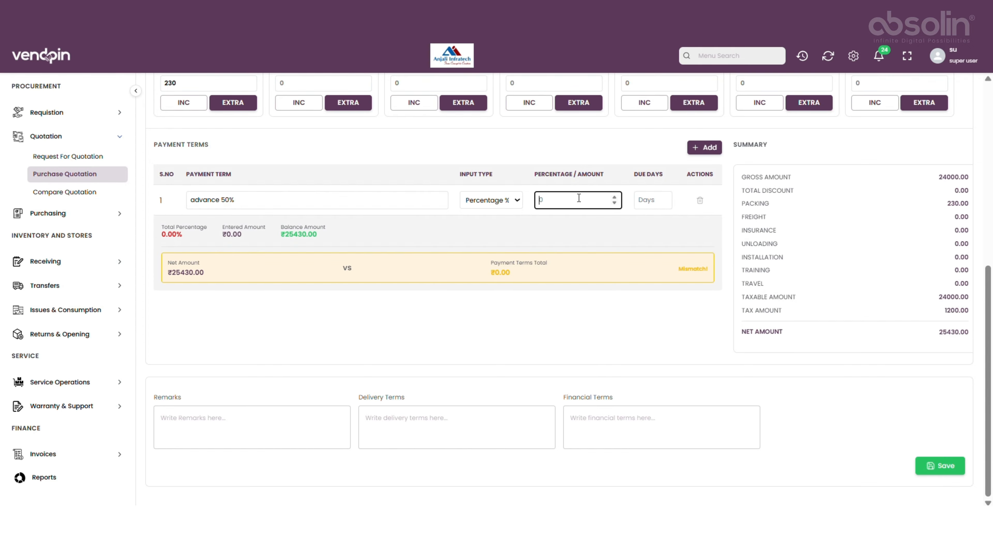
type("50")
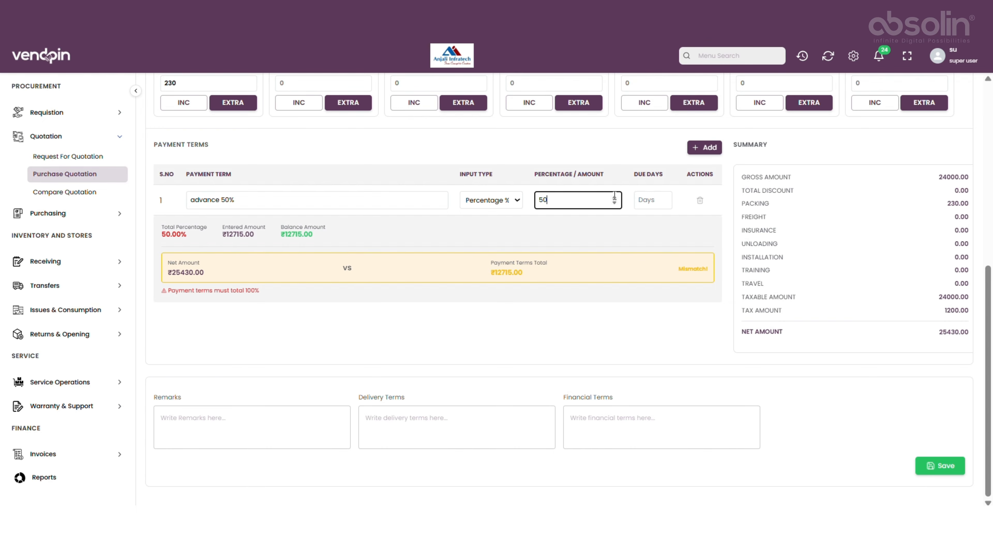
left_click(656, 201)
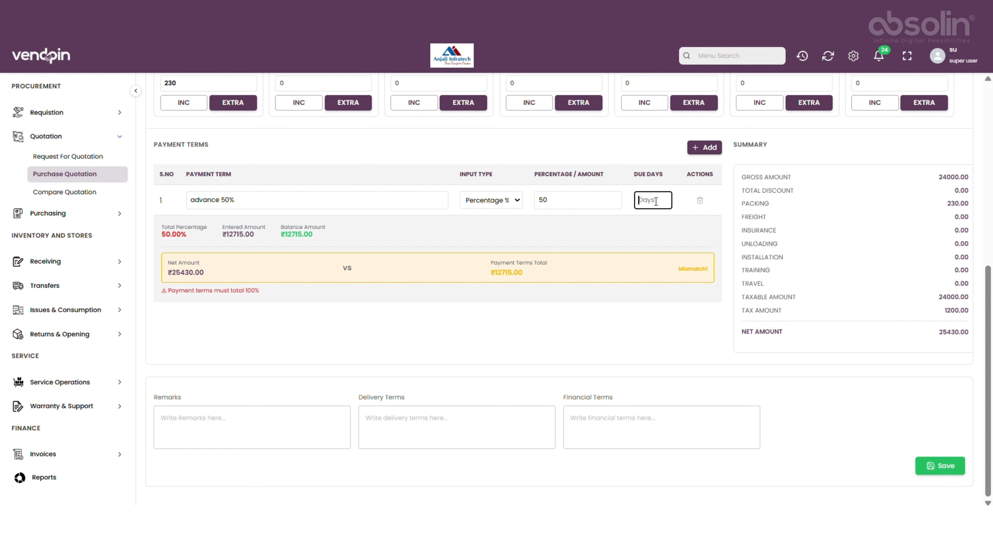
type("10")
Add a second payment term row named 'advance 50%'.
left_click(828, 335)
left_click(695, 158)
left_click(368, 229)
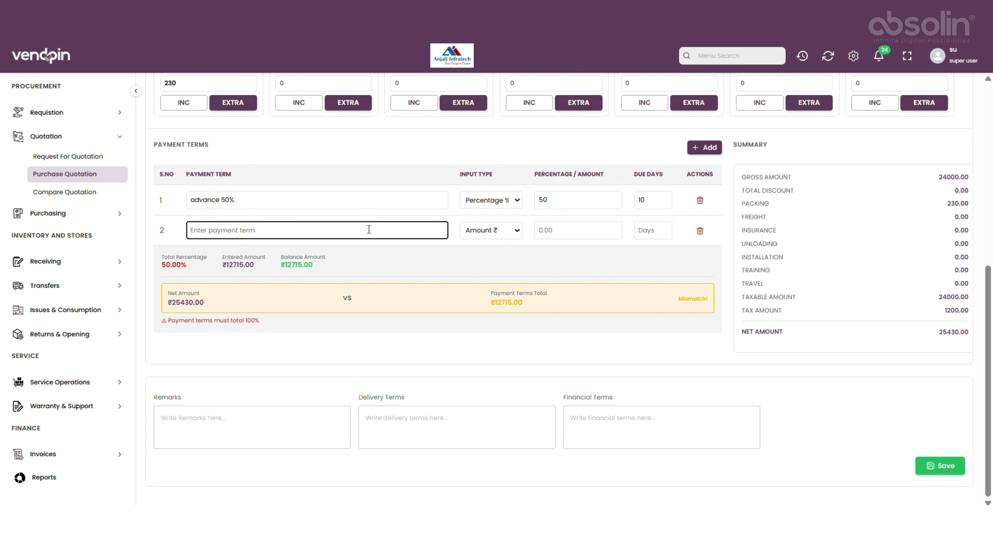
type("avdd")
key("BackSpace")
key("BackSpace")
type("dv")
type("and")
type("e")
type(" 5")
type("0")
type("%")
Set the second payment term to 50 percent, due in 10 days.
left_click(508, 231)
left_click(495, 262)
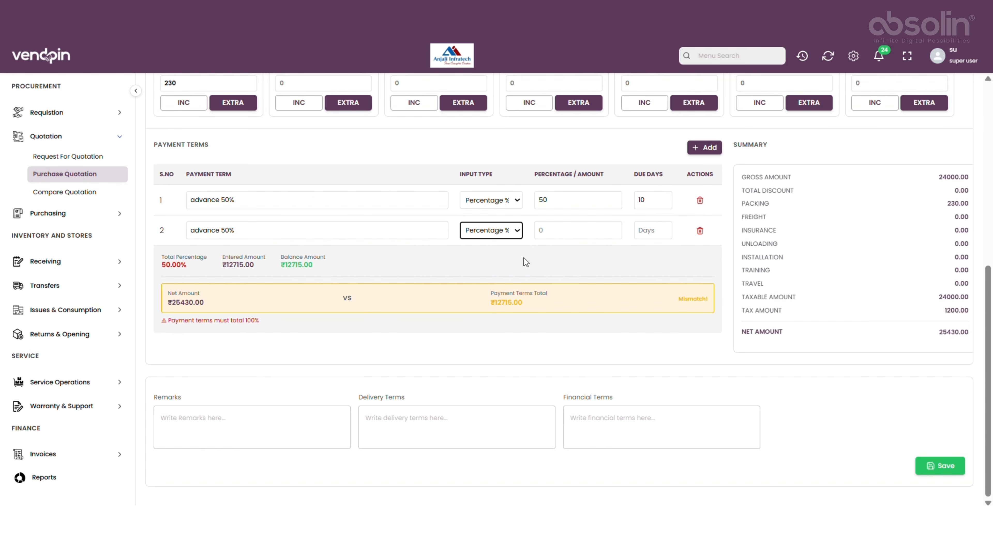
left_click(555, 228)
type("50")
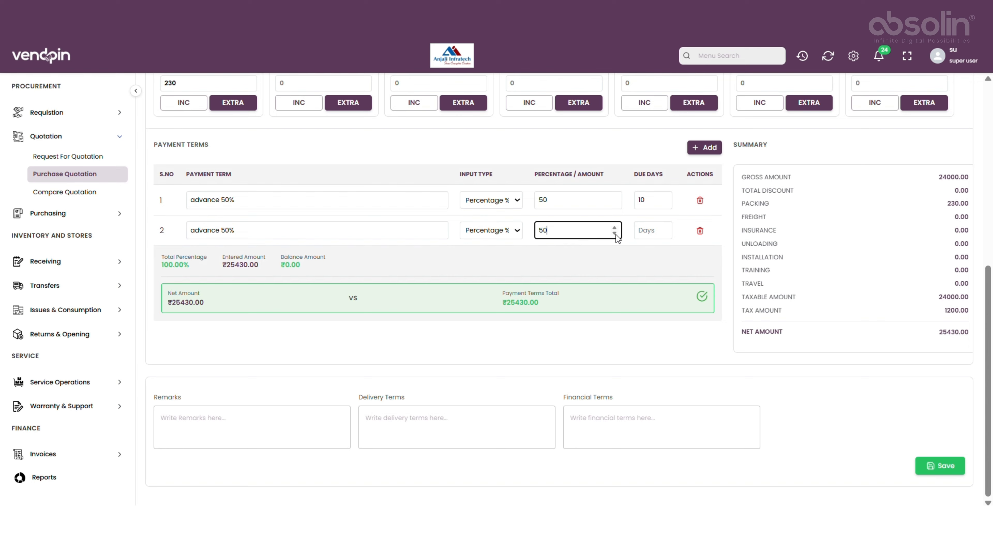
left_click(641, 231)
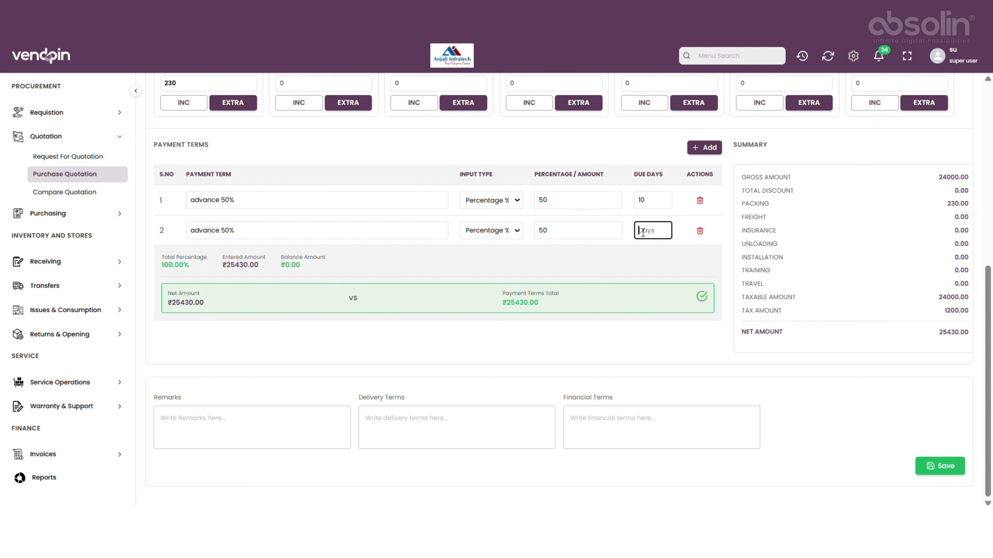
type("10")
Save the purchase quotation and close the confirmation.
left_click(946, 467)
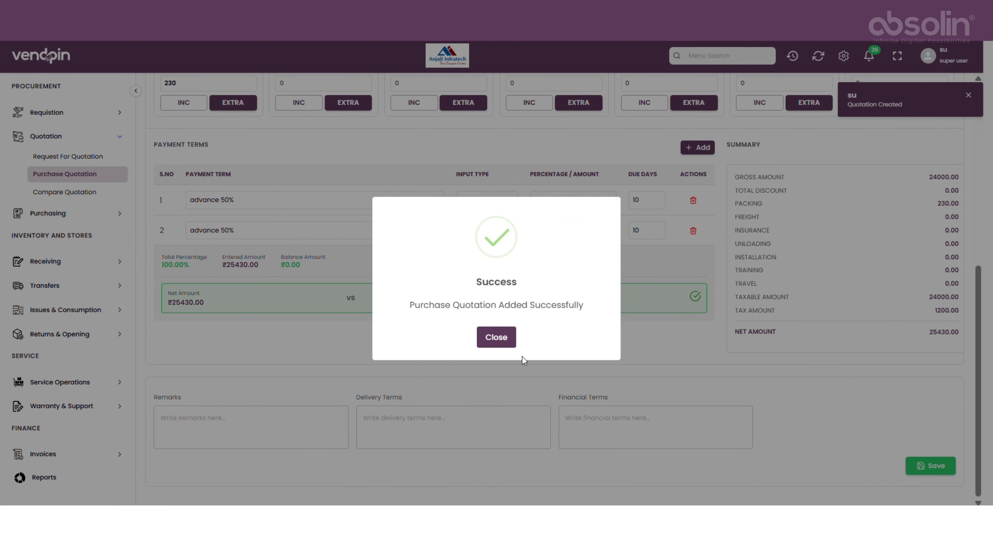
left_click(500, 339)
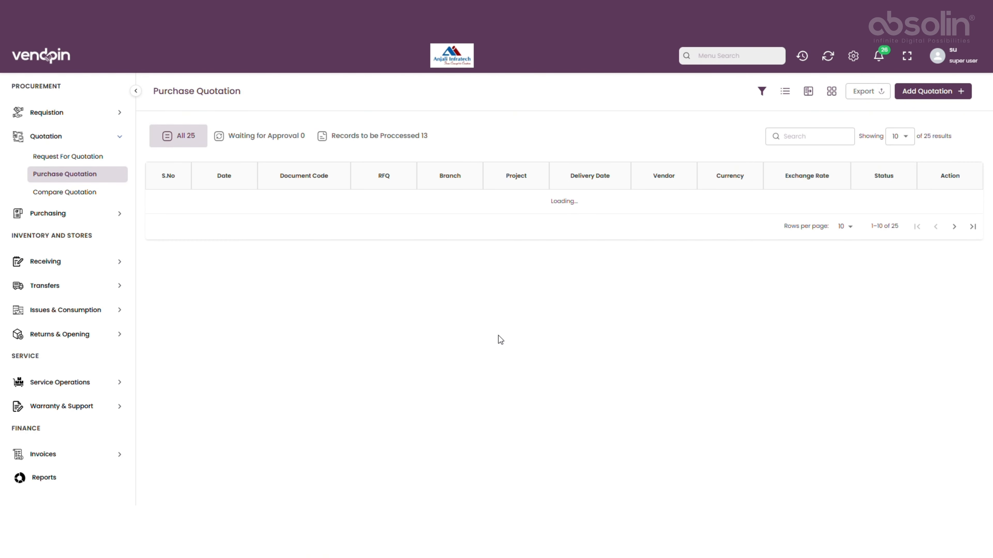
Start a new quotation comparison for Material and RFQ-51, and load its vendor quotations.
left_click(63, 200)
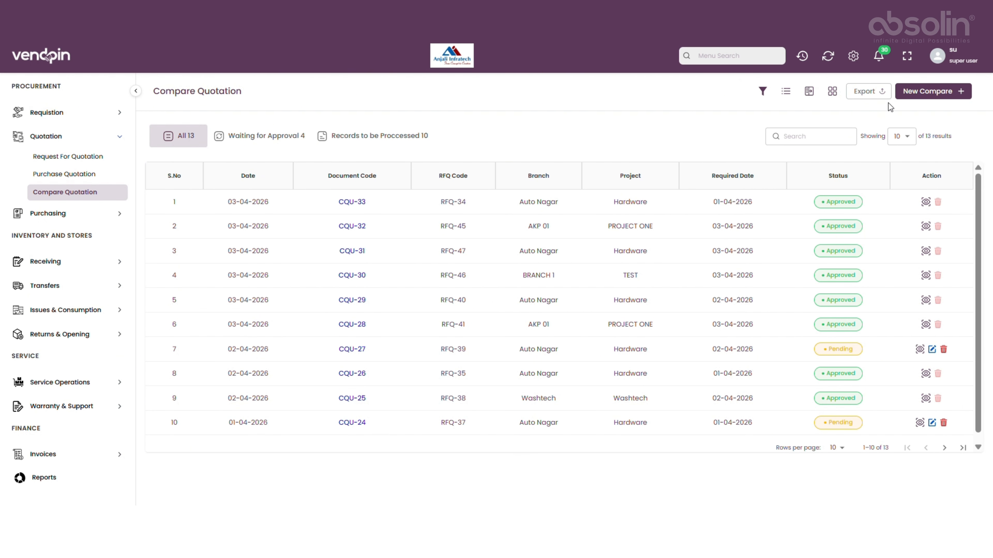
left_click(914, 93)
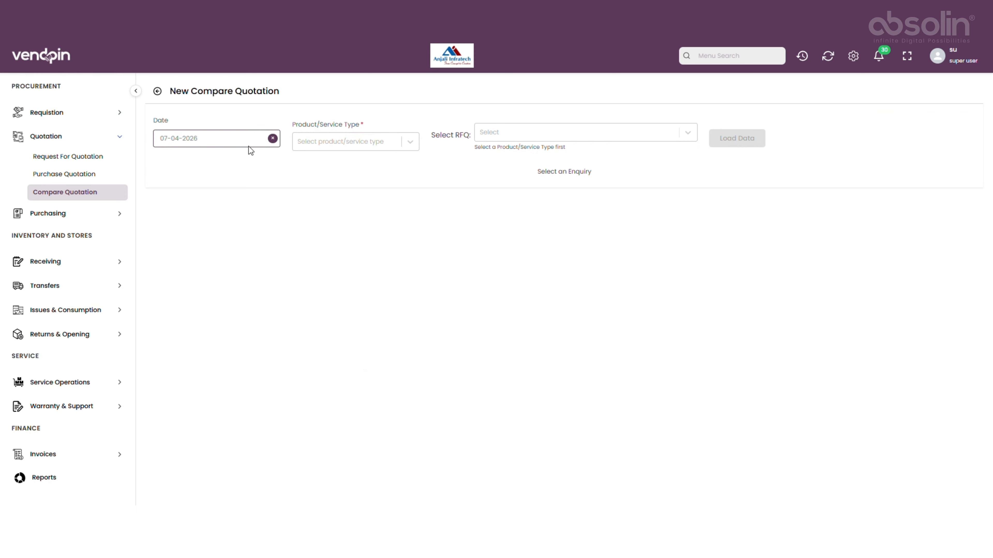
left_click(351, 141)
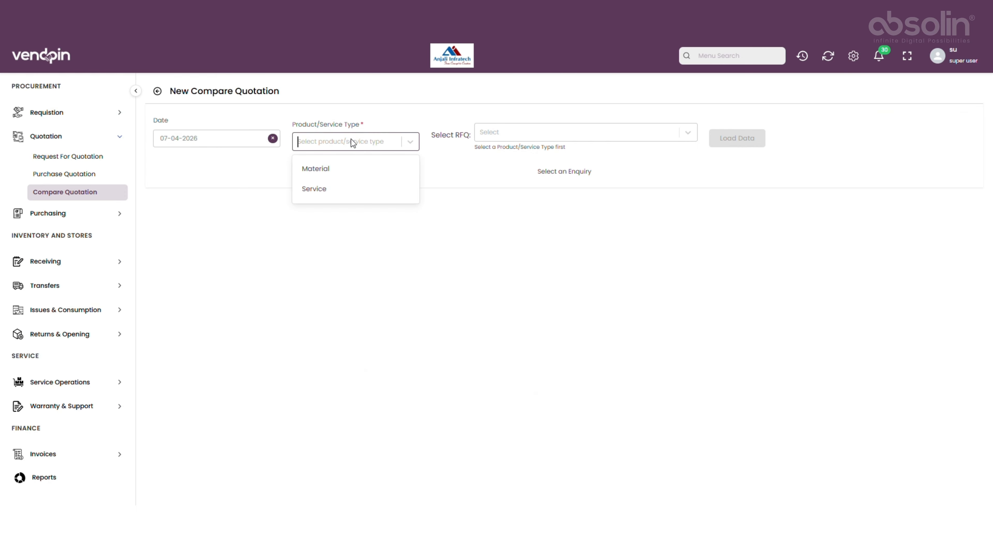
left_click(341, 168)
left_click(523, 134)
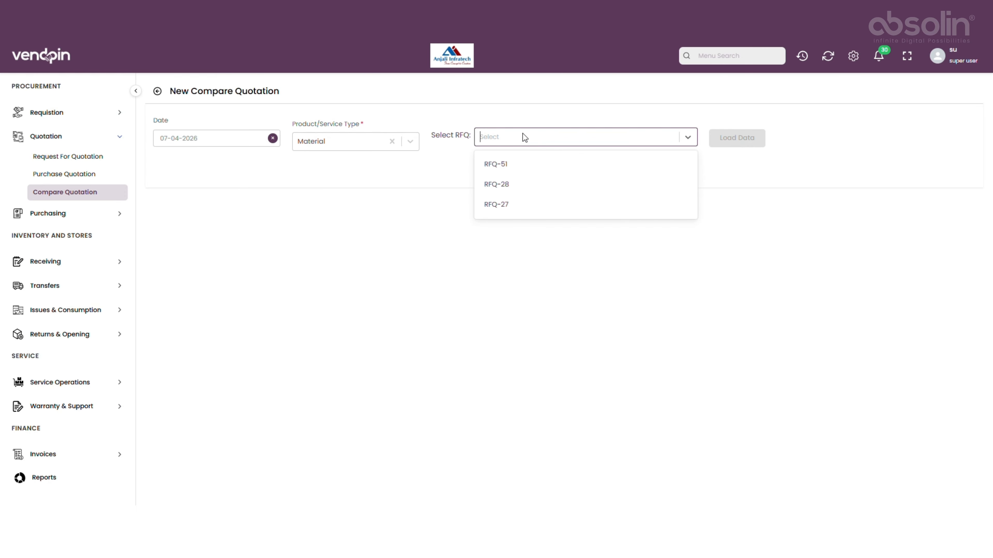
left_click(535, 165)
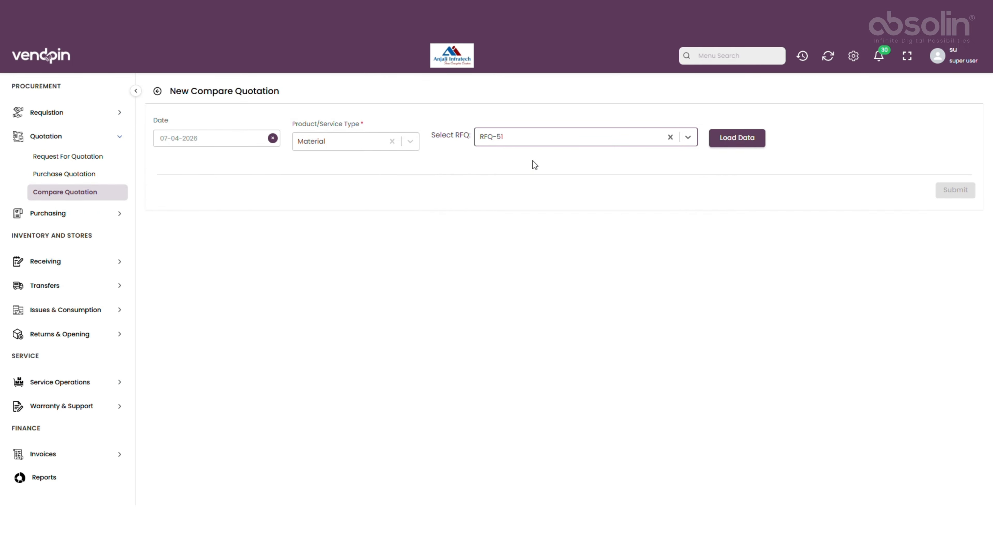
left_click(735, 144)
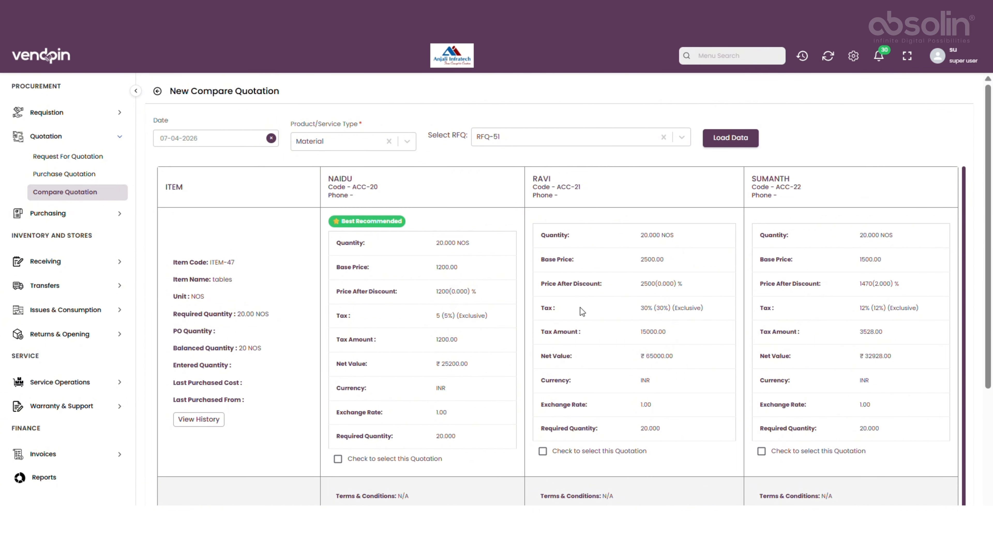
Select the best recommended vendor's quotation for the tables item.
scroll(580, 307, "down", 2)
scroll(580, 307, "up", 2)
scroll(604, 372, "down", 2)
scroll(603, 372, "up", 1)
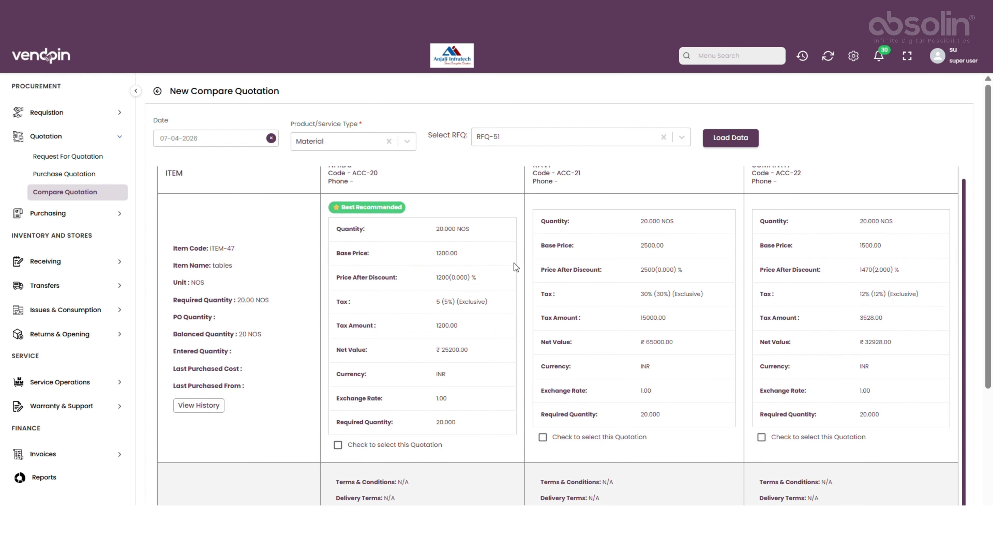
left_click(351, 448)
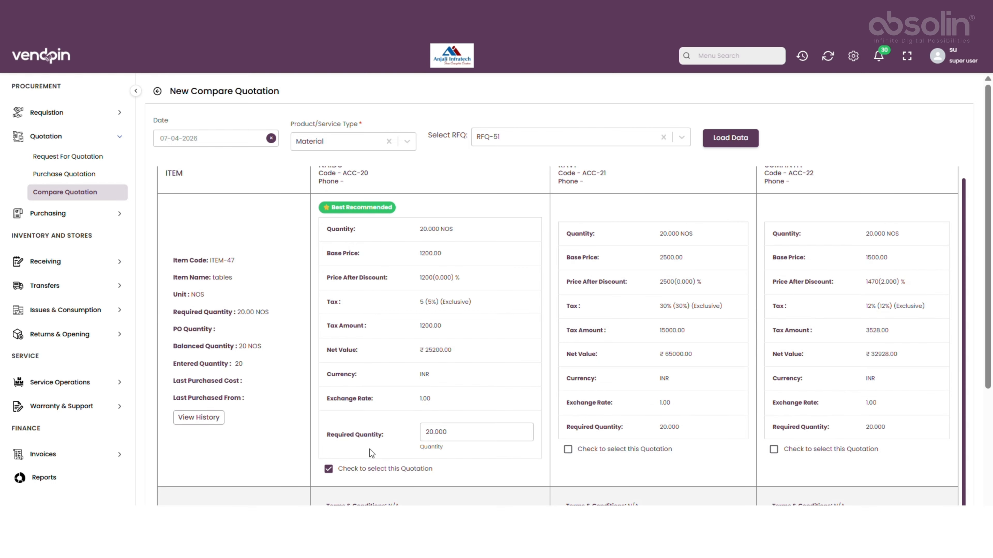
Submit the quotation comparison and close the confirmation.
scroll(396, 425, "down", 3)
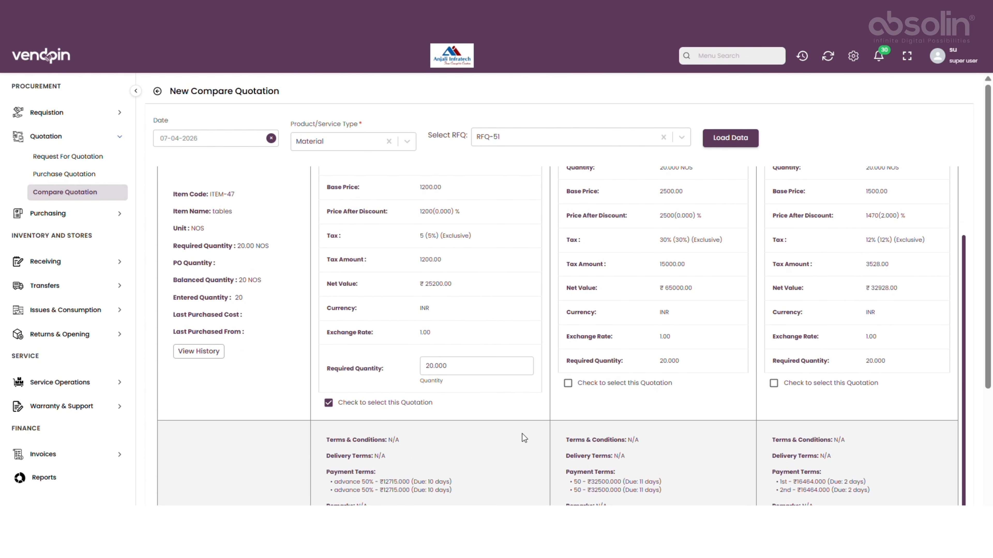
scroll(528, 436, "down", 5)
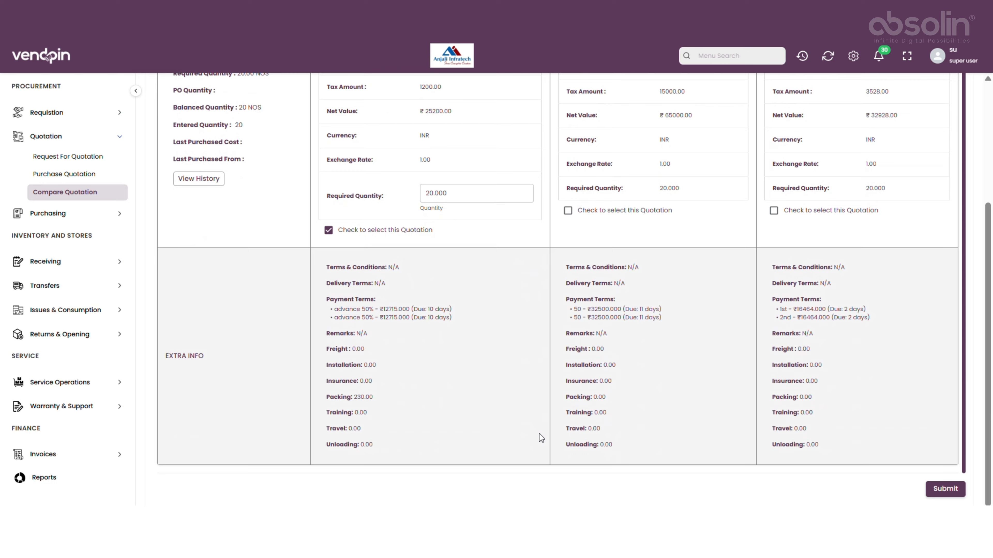
left_click(946, 489)
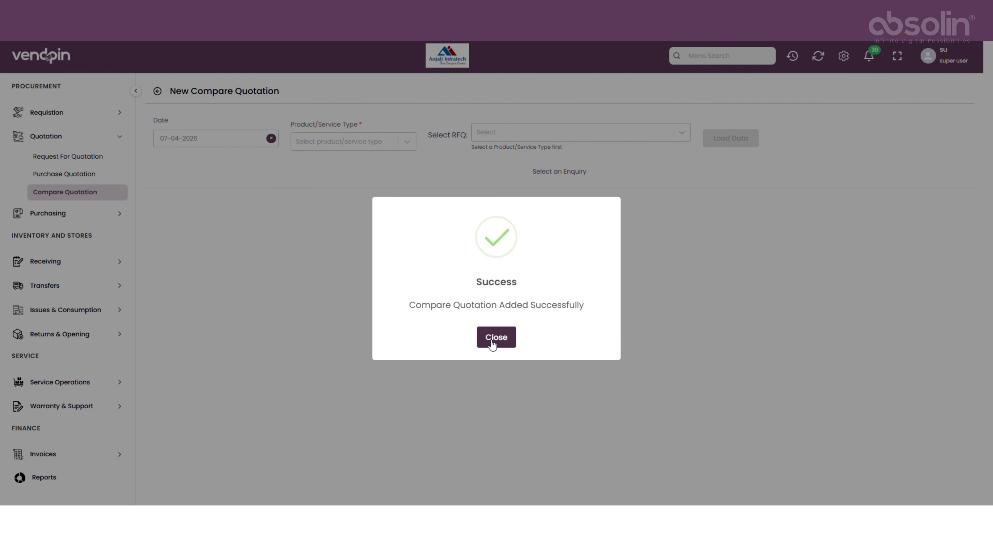
left_click(492, 341)
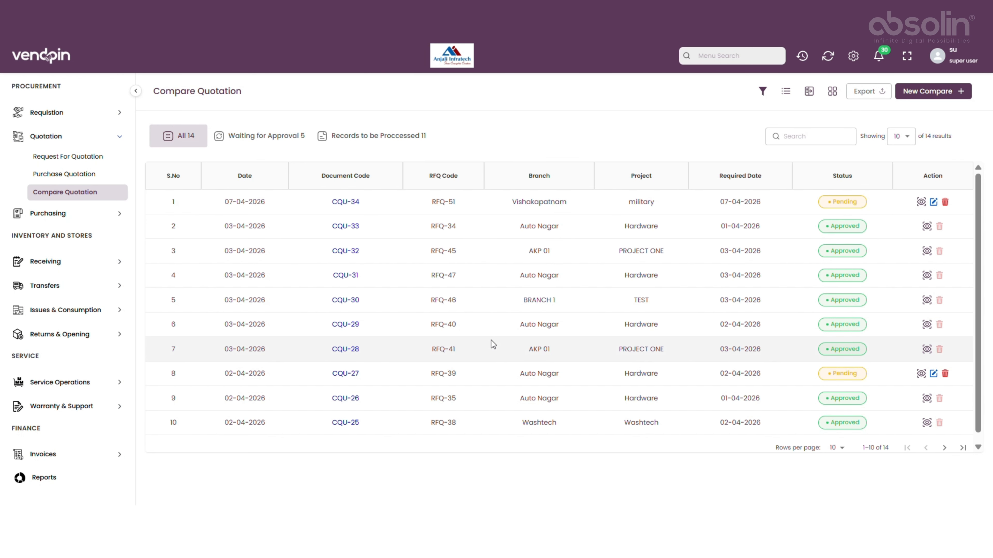